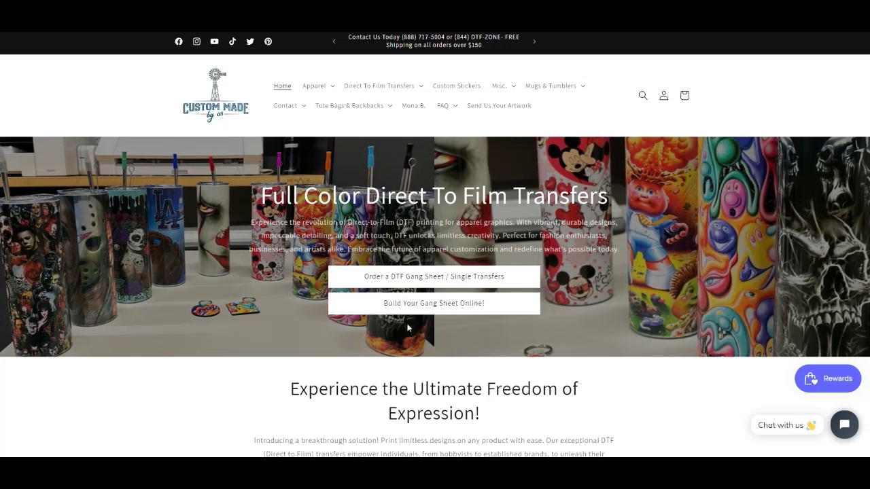
# Open the "DTF Transfer Gang Sheets - Upload your Artwork" product among the direct-to-film singles and gang sheets.
pyautogui.click(379, 92)
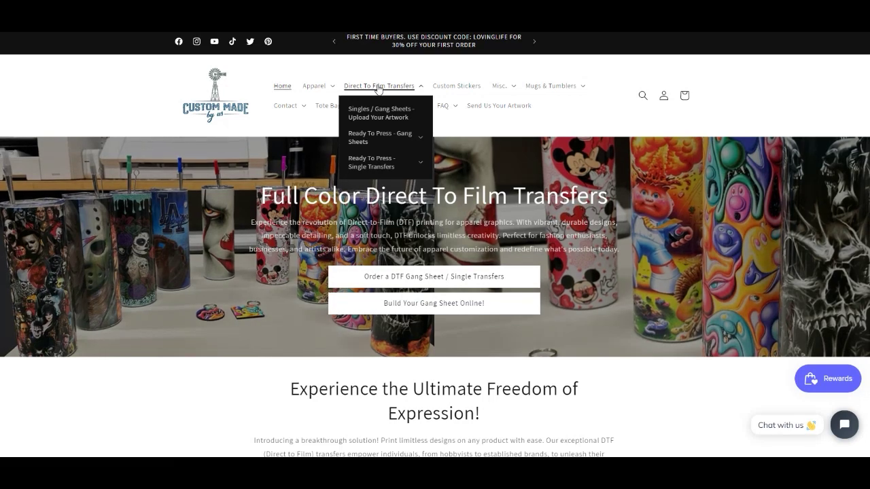
pyautogui.click(388, 141)
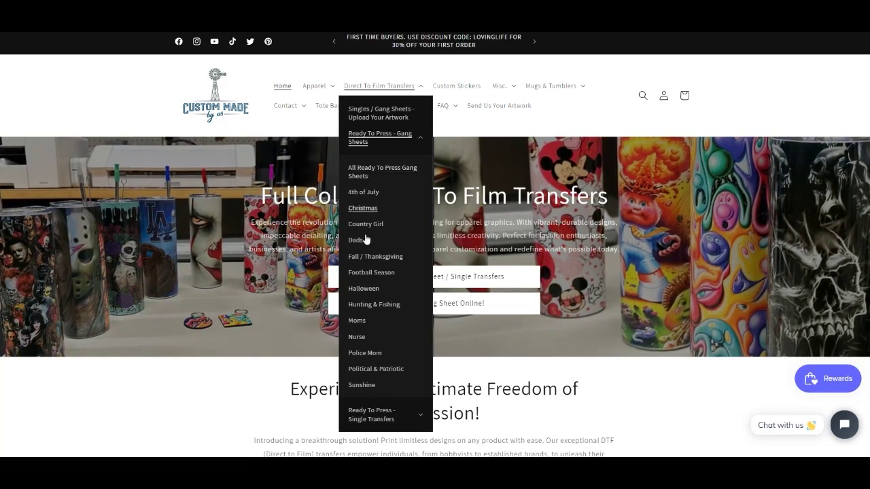
pyautogui.click(377, 113)
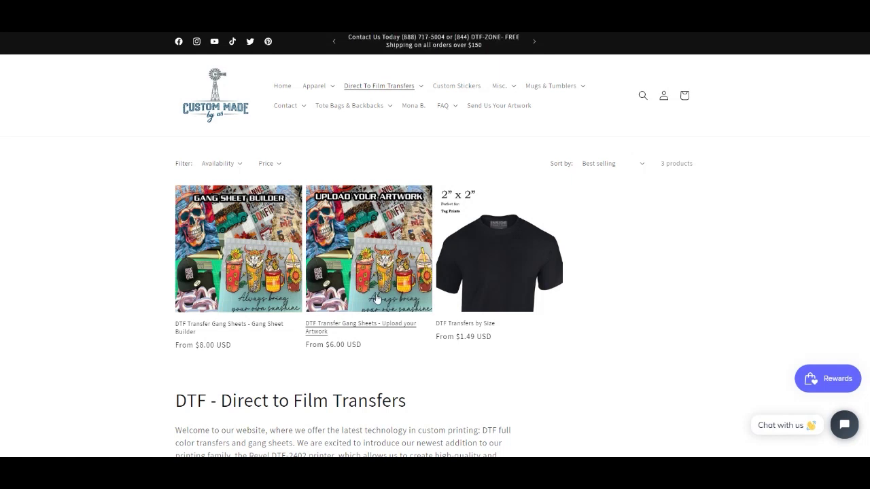
pyautogui.click(352, 256)
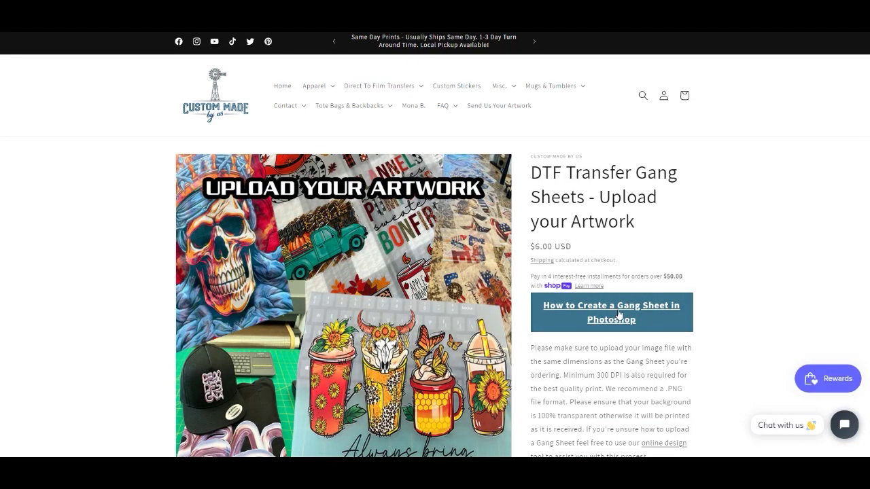
# Select the 22" x 60" size for the upload-your-artwork gang sheet and review its upload and ordering options.
pyautogui.scroll(-1, 619, 314)
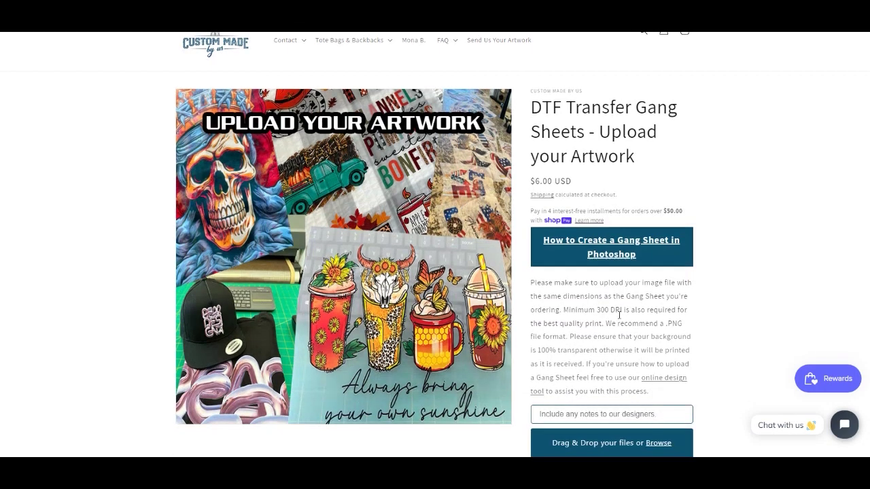
pyautogui.scroll(-1, 618, 314)
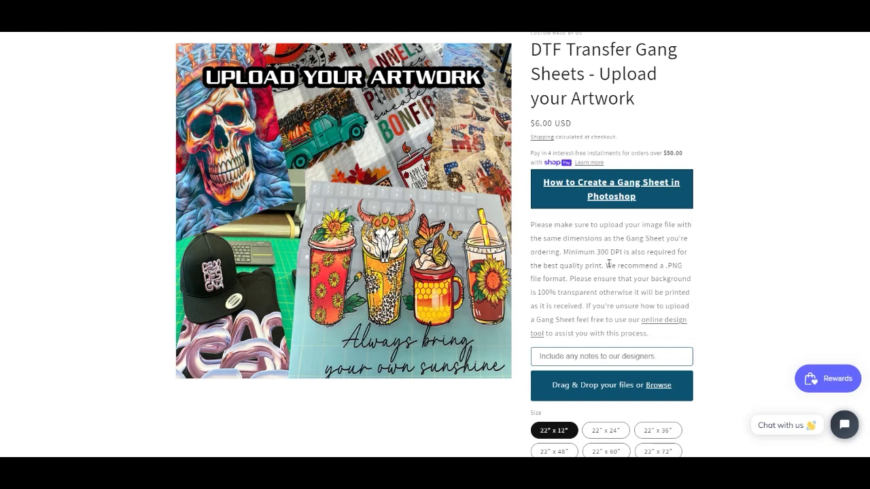
pyautogui.scroll(-1, 609, 263)
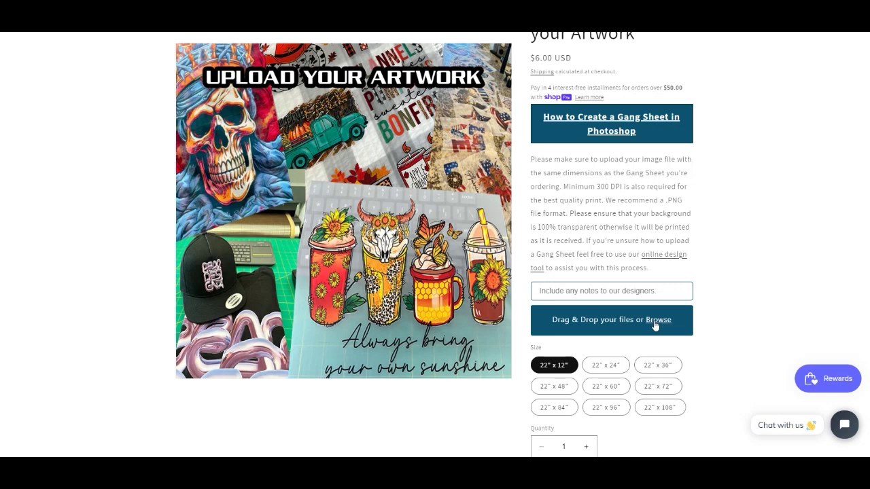
pyautogui.click(616, 387)
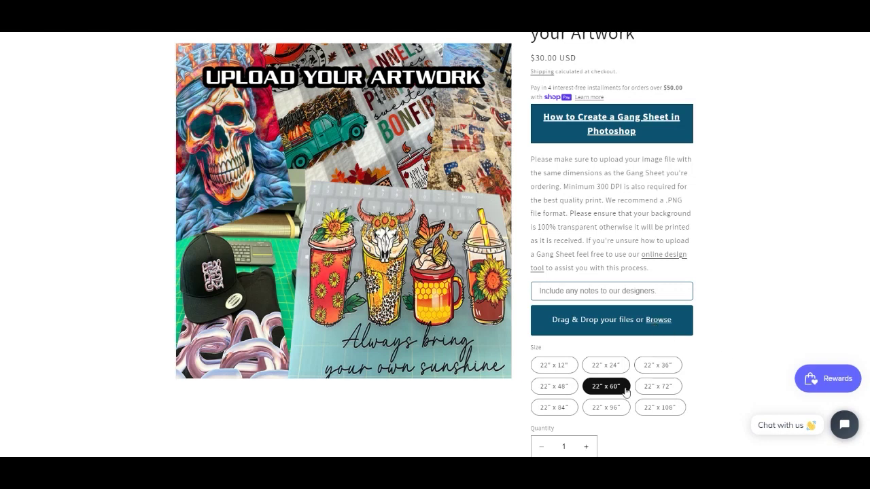
pyautogui.scroll(-3, 665, 323)
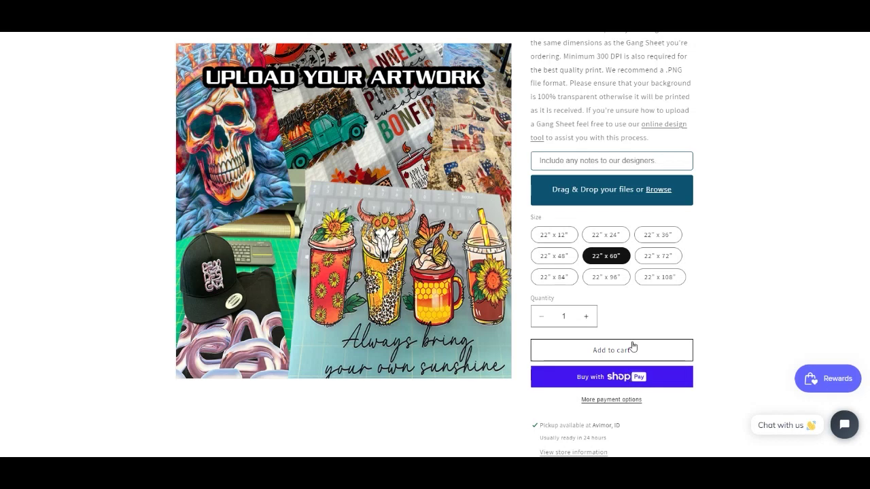
pyautogui.scroll(5, 680, 346)
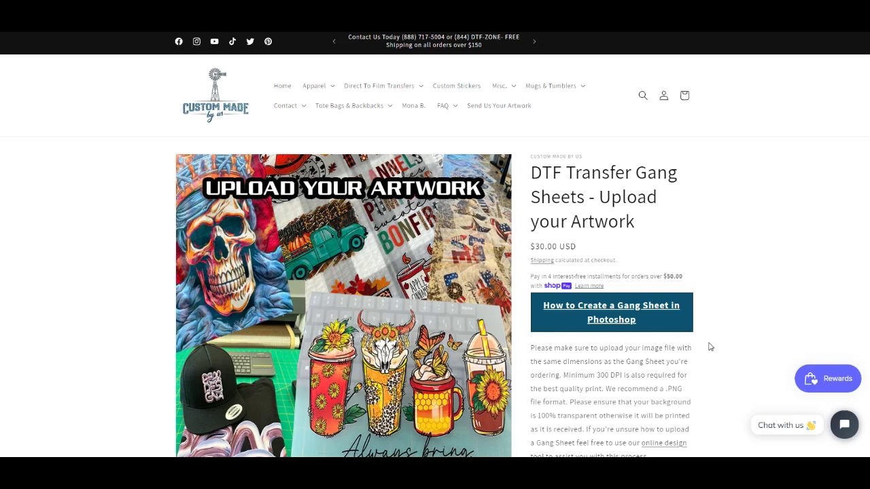
# Open the online gang sheet builder product from the homepage and start building a 22 in X 60 in sheet.
pyautogui.click(222, 109)
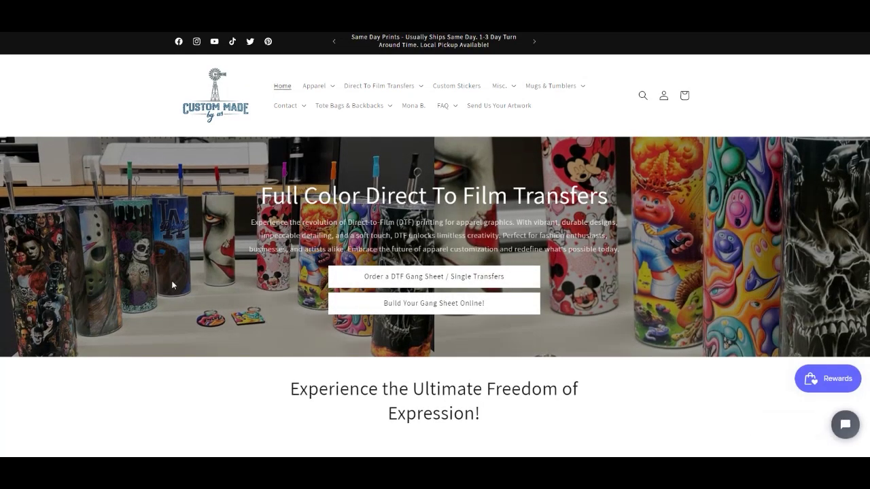
pyautogui.click(437, 309)
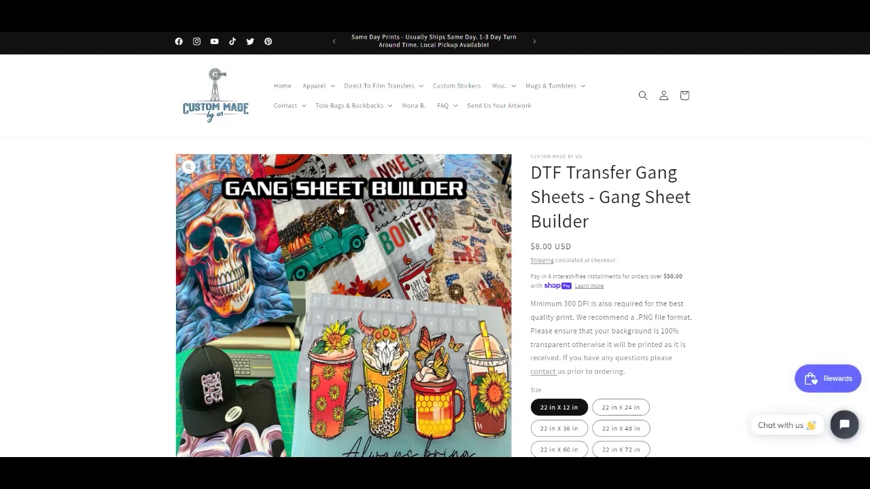
pyautogui.scroll(-2, 592, 205)
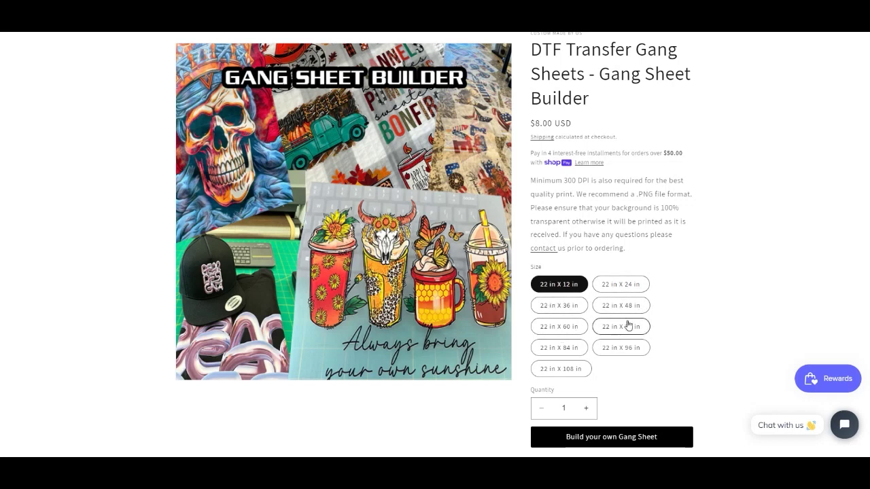
pyautogui.click(567, 331)
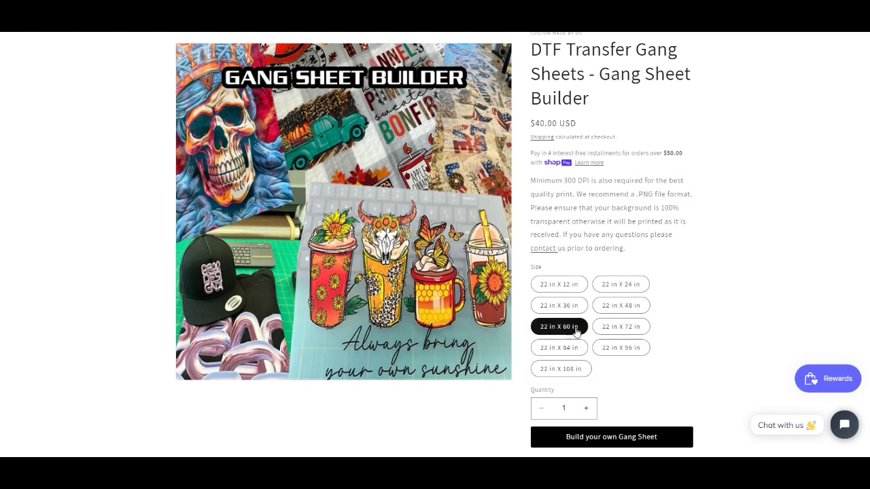
pyautogui.click(621, 327)
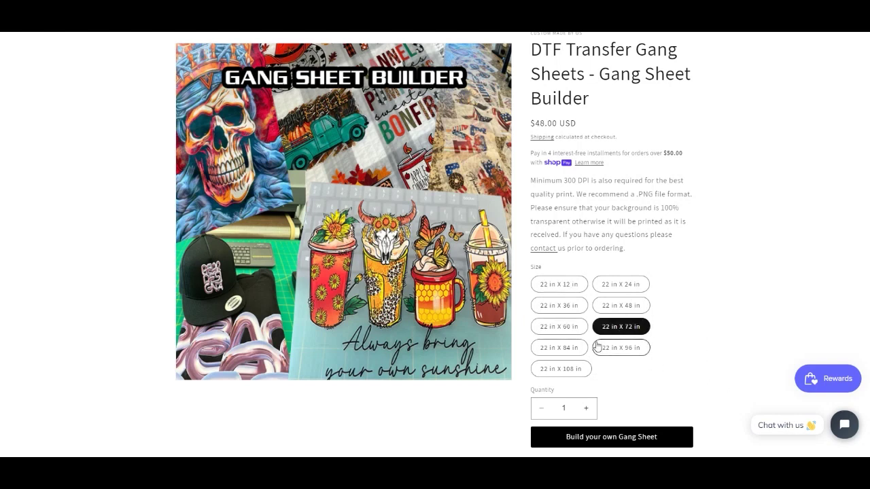
pyautogui.click(575, 329)
pyautogui.scroll(-1, 679, 313)
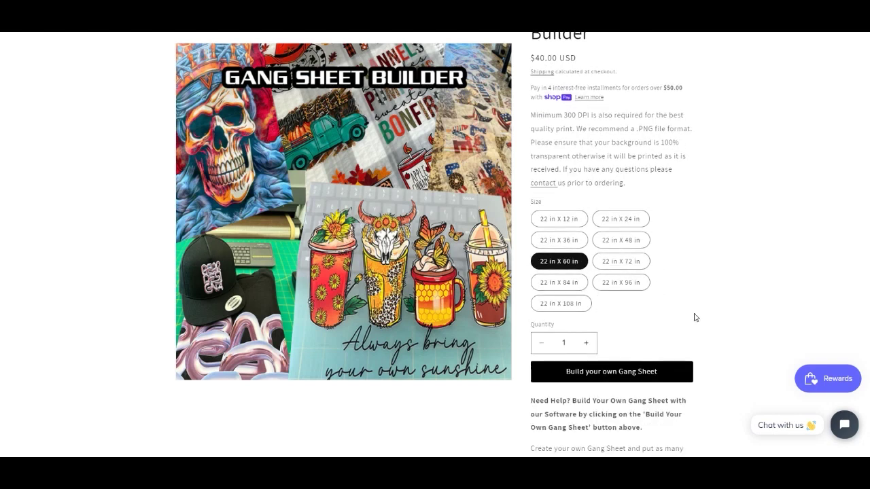
pyautogui.click(626, 372)
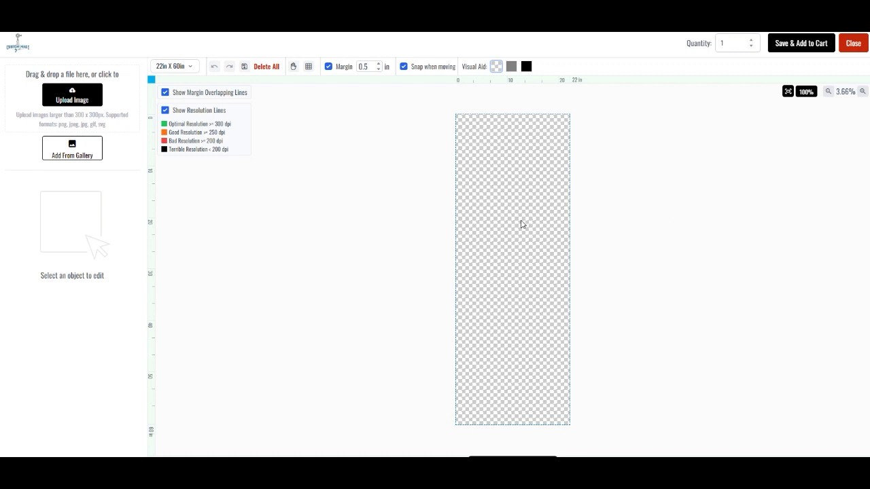
# Try the grid overlay on the empty sheet and turn it off again.
pyautogui.click(309, 66)
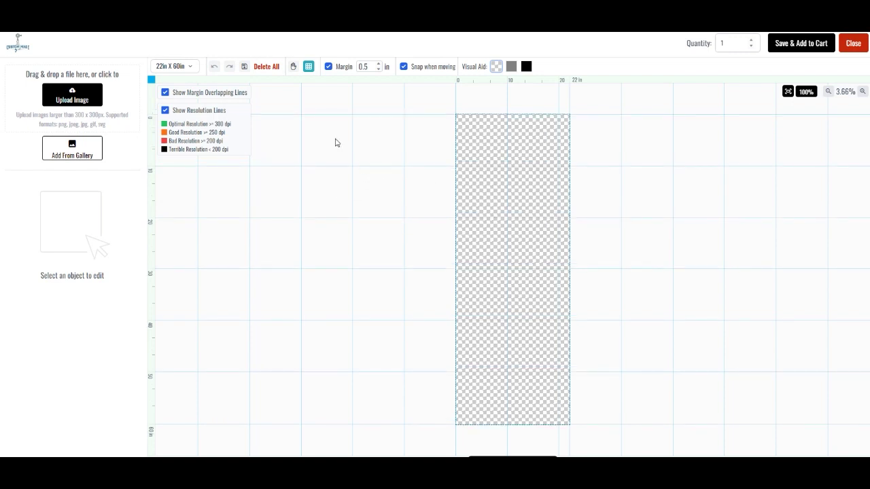
pyautogui.click(309, 67)
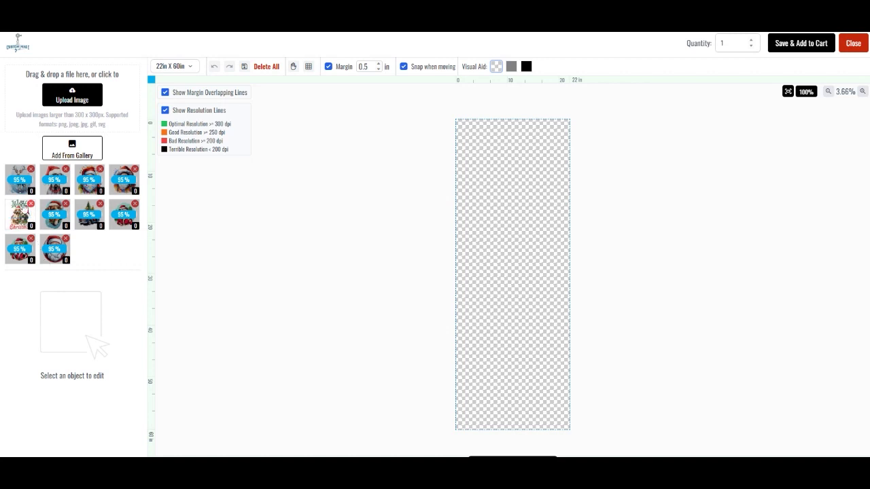
# Add the "Woof" Christmas dogs image to the sheet and place it about 1.4 in from the left and 2 in from the top.
pyautogui.click(20, 215)
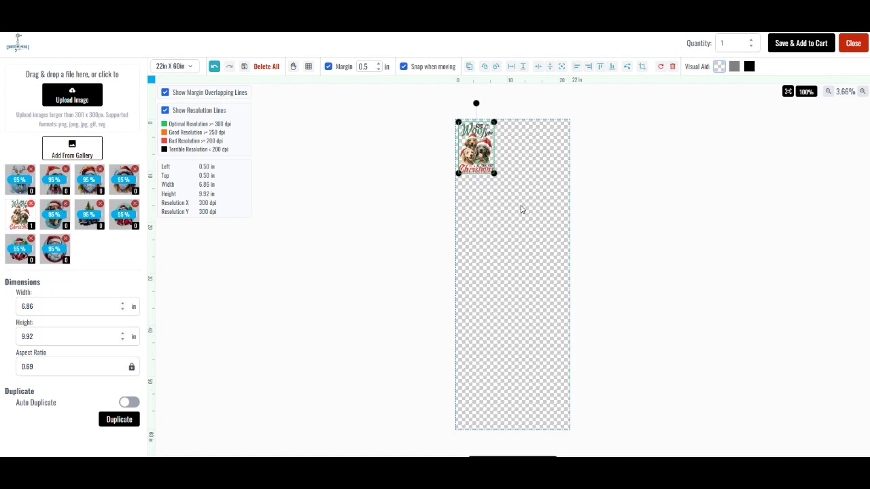
pyautogui.moveTo(474, 145); pyautogui.dragTo(479, 152)
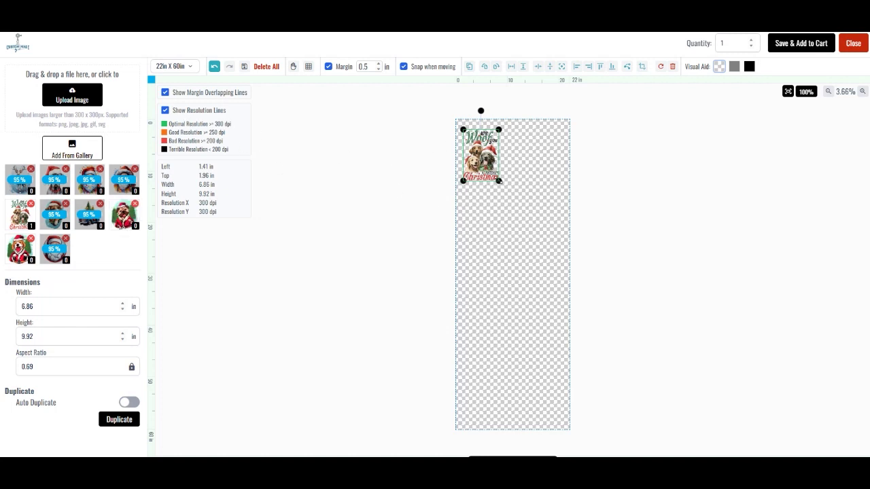
# Try enlarging the Christmas dogs image in stages to about 10.79 x 15.60 in and moving it around the sheet.
pyautogui.moveTo(498, 180); pyautogui.dragTo(500, 187)
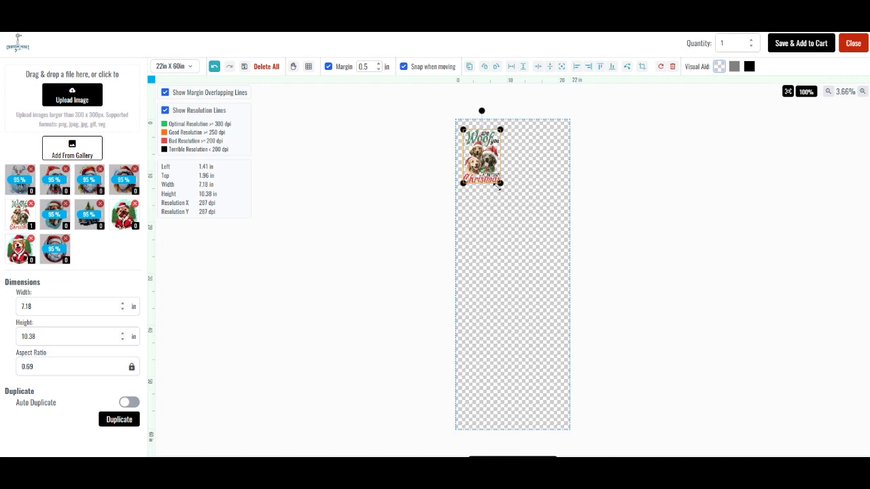
pyautogui.moveTo(498, 185); pyautogui.dragTo(503, 201)
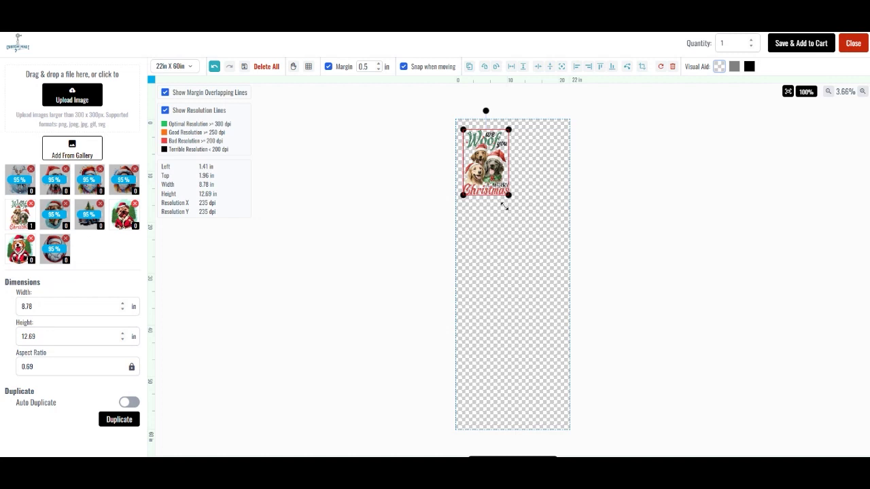
pyautogui.moveTo(503, 206); pyautogui.dragTo(513, 216)
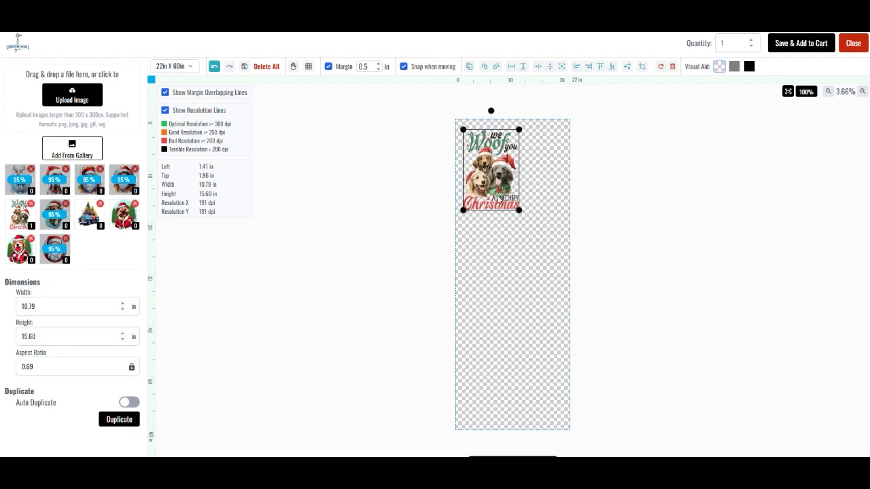
pyautogui.moveTo(468, 157); pyautogui.dragTo(498, 195)
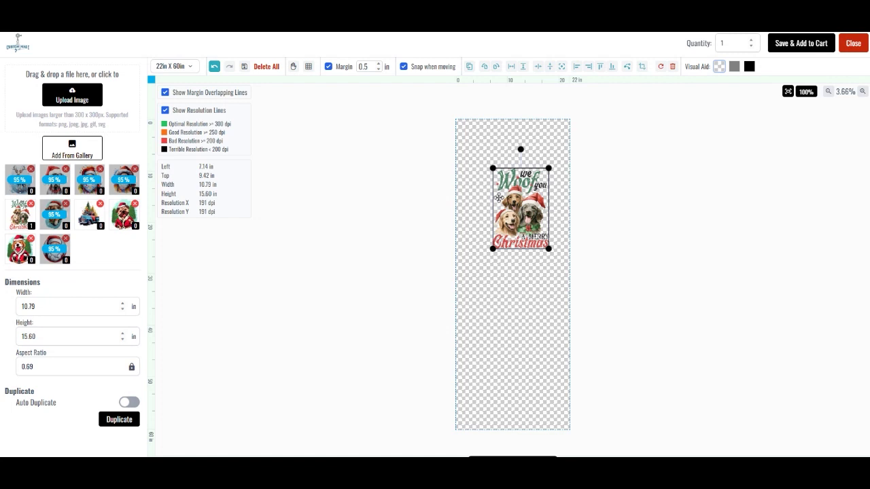
pyautogui.moveTo(523, 206); pyautogui.dragTo(492, 165)
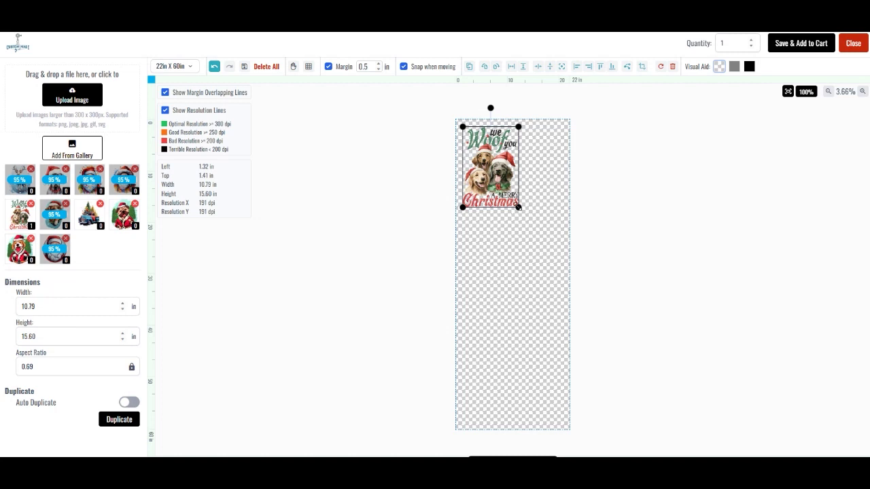
# Shrink the dogs image to about 6.58 x 9.52 in, place it near the sheet's upper-left corner, and enable the grid.
pyautogui.moveTo(521, 208); pyautogui.dragTo(502, 173)
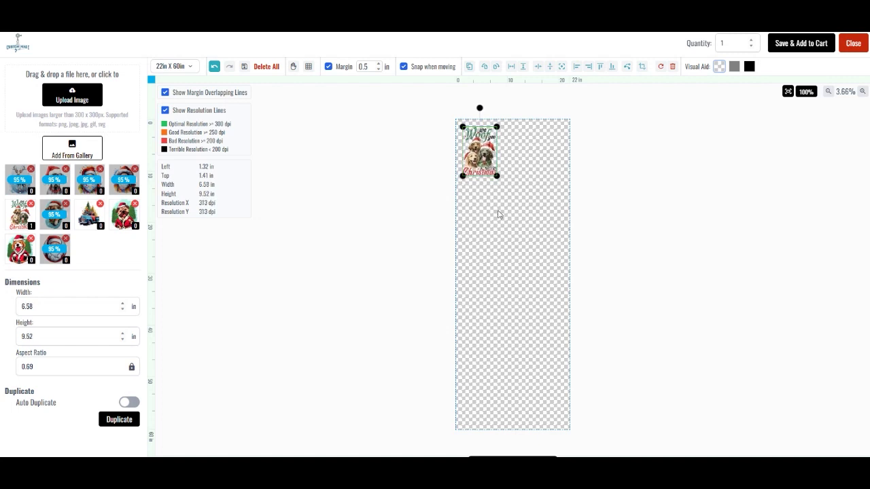
pyautogui.moveTo(476, 147); pyautogui.dragTo(476, 147)
pyautogui.click(309, 66)
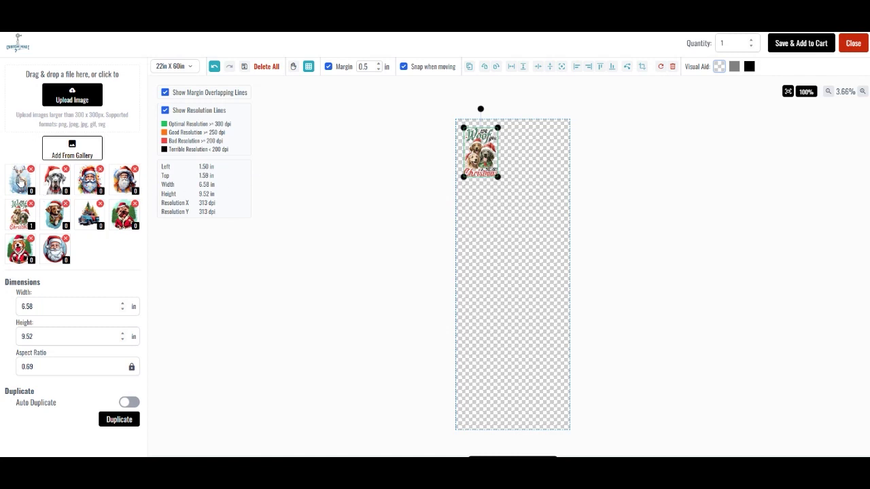
# Add the reindeer image directly below the dogs image and scale it to about 6.8 x 8.2 in, matching the dogs image's width.
pyautogui.click(20, 181)
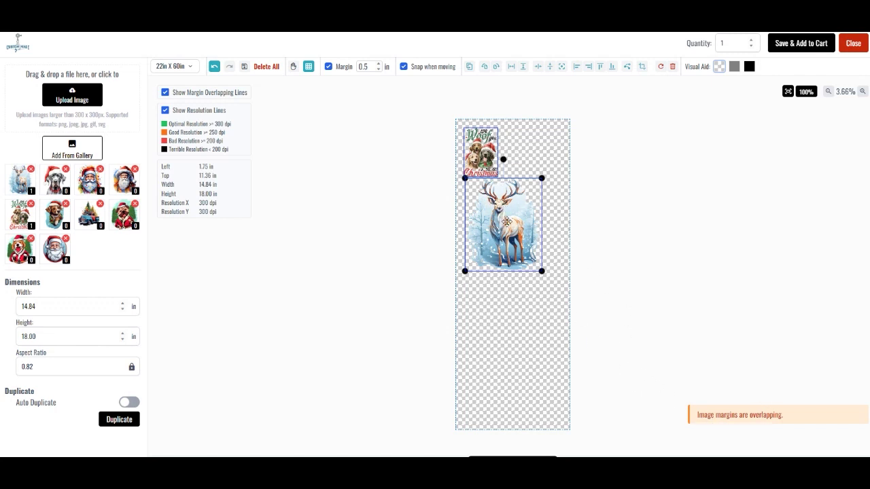
pyautogui.moveTo(506, 222); pyautogui.dragTo(506, 225)
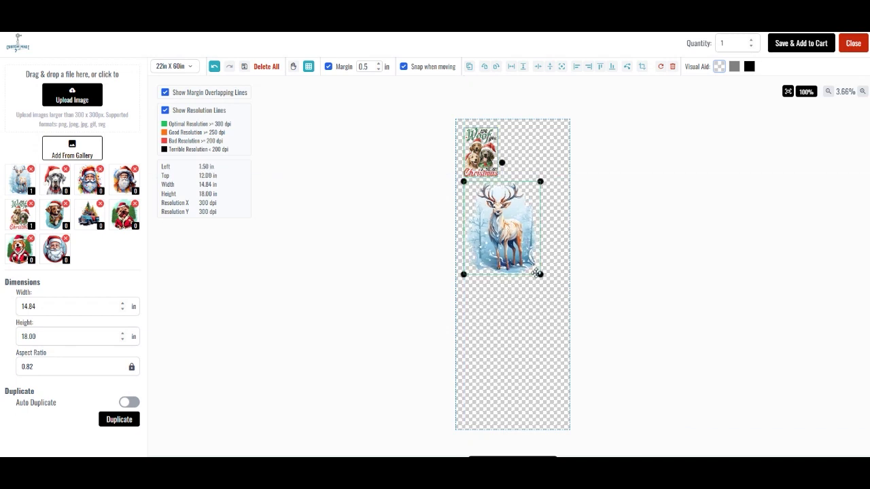
pyautogui.moveTo(542, 276); pyautogui.dragTo(497, 223)
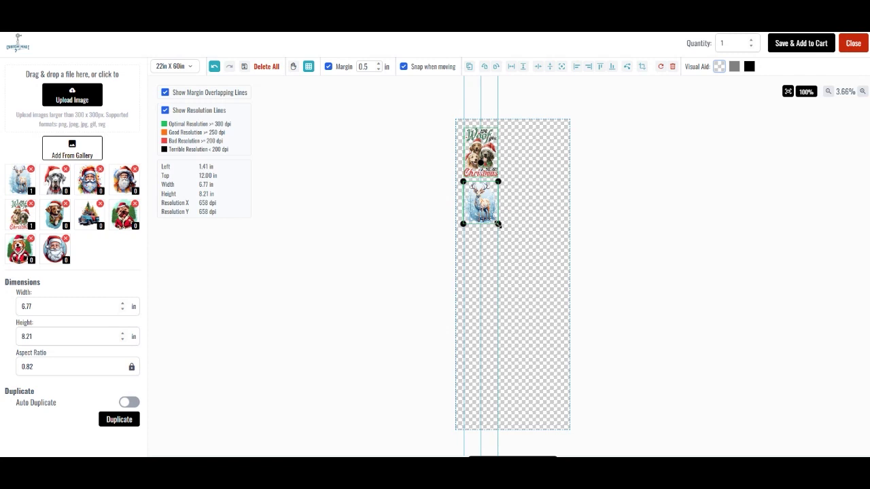
pyautogui.moveTo(498, 223); pyautogui.dragTo(498, 223)
pyautogui.click(550, 284)
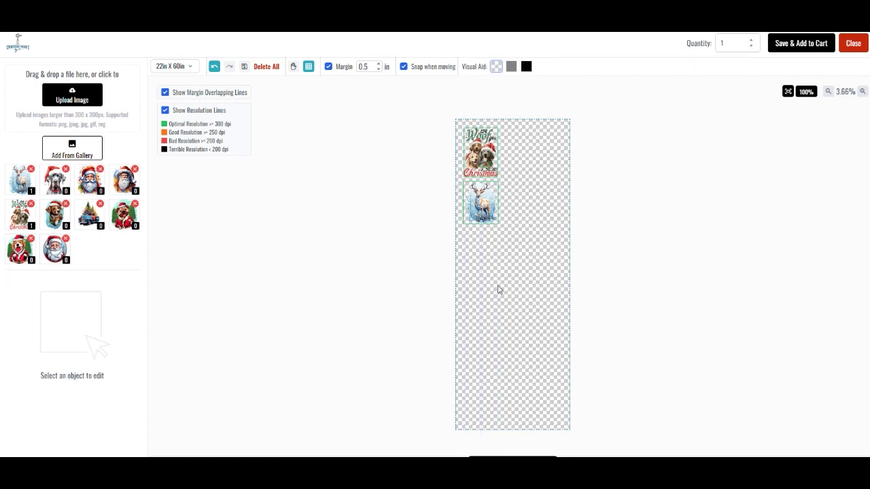
# Toggle the grid overlay to compare the canvas views, leaving it turned off.
pyautogui.click(308, 68)
pyautogui.click(307, 66)
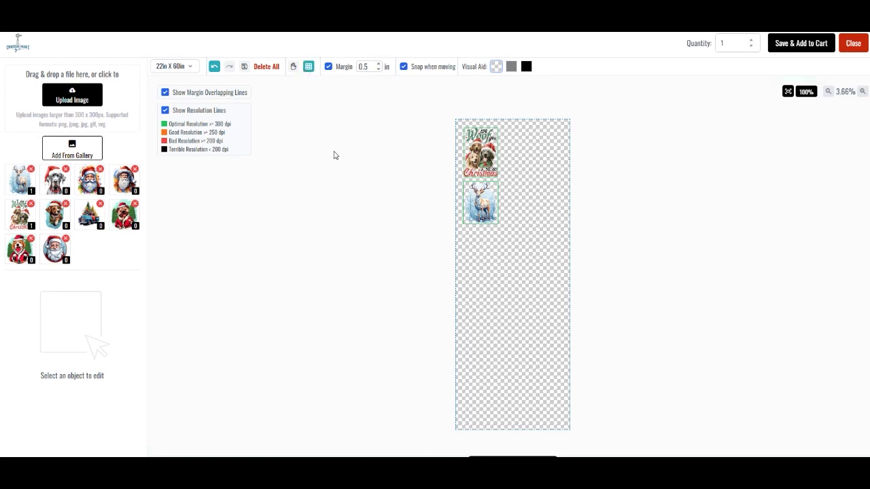
pyautogui.click(308, 68)
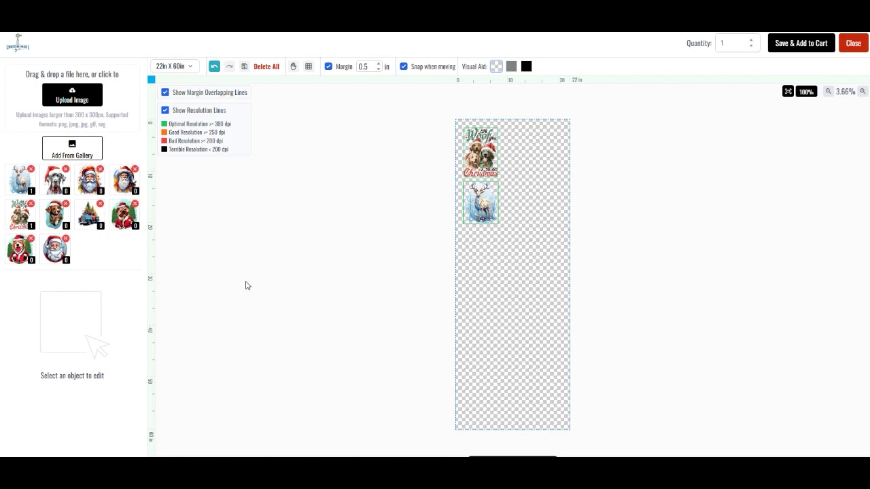
# Add the Santa image with the colourful splash background below the reindeer and scale it to match the reindeer image's width.
pyautogui.click(125, 181)
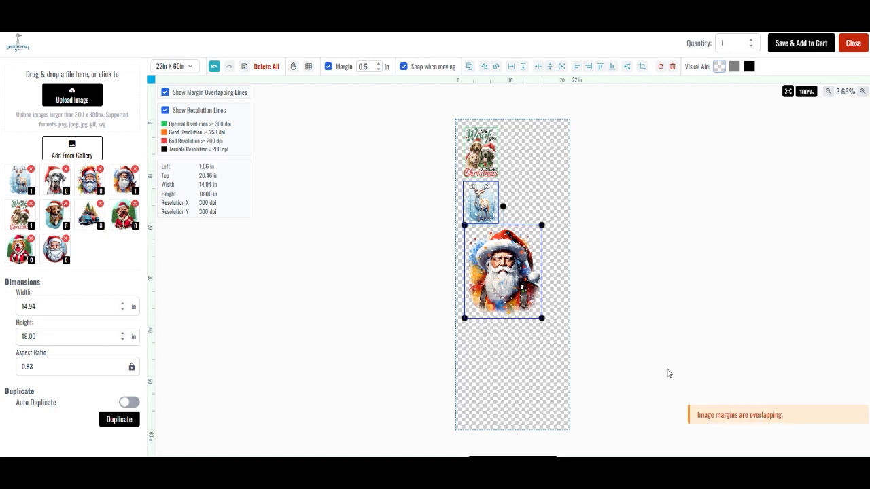
pyautogui.moveTo(504, 261); pyautogui.dragTo(501, 264)
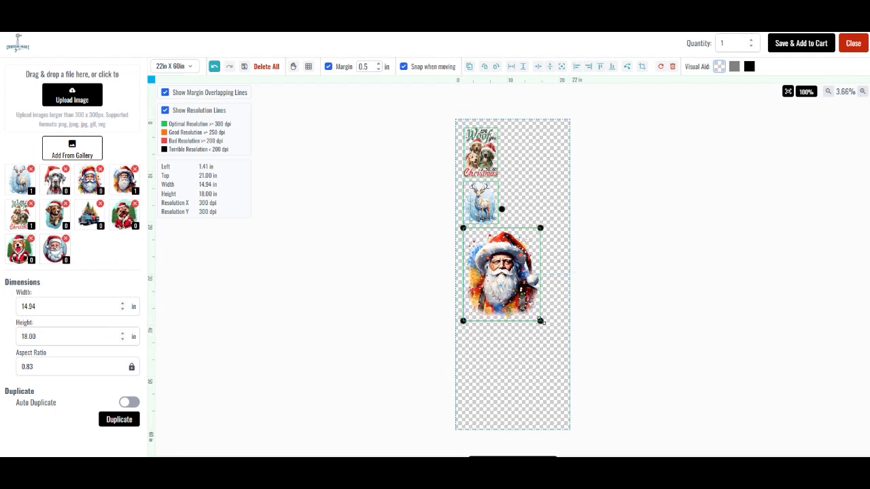
pyautogui.moveTo(540, 320); pyautogui.dragTo(497, 272)
pyautogui.click(550, 265)
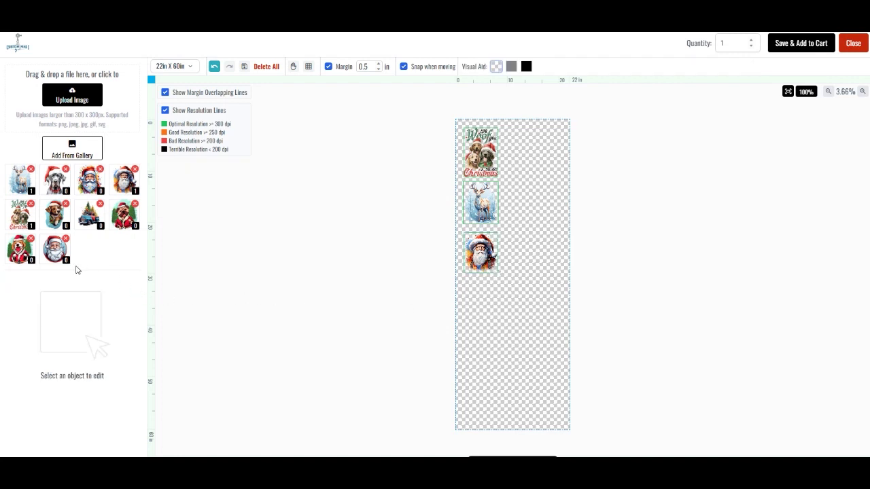
# Add the Santa-suited dog at about 10.29 x 11.51 in beside the Christmas dogs image, and add the pug image near the sheet's lower end.
pyautogui.click(20, 256)
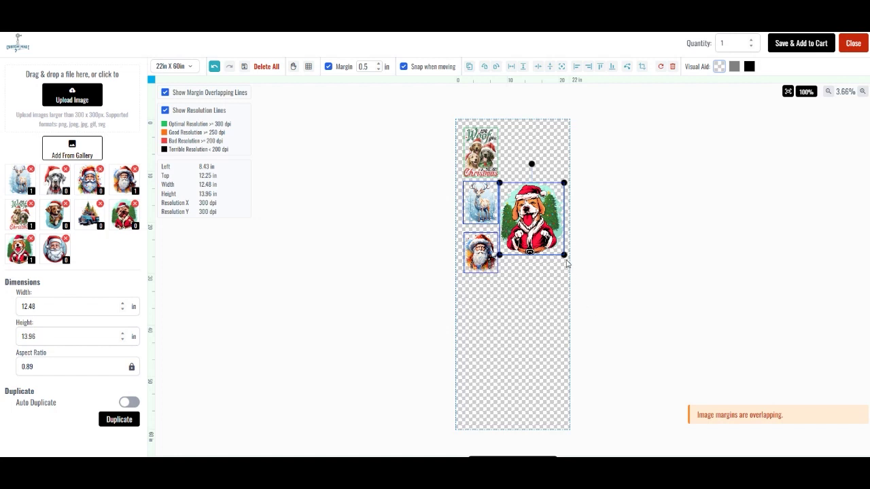
pyautogui.moveTo(564, 255); pyautogui.dragTo(531, 218)
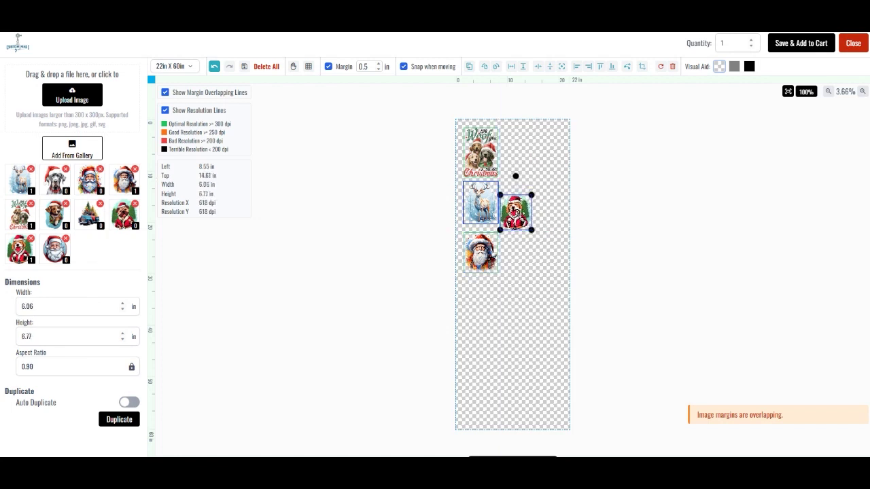
pyautogui.moveTo(516, 183); pyautogui.dragTo(533, 133)
pyautogui.moveTo(544, 161)
pyautogui.mouseDown()
pyautogui.moveTo(561, 176)
pyautogui.moveTo(534, 154)
pyautogui.mouseUp()
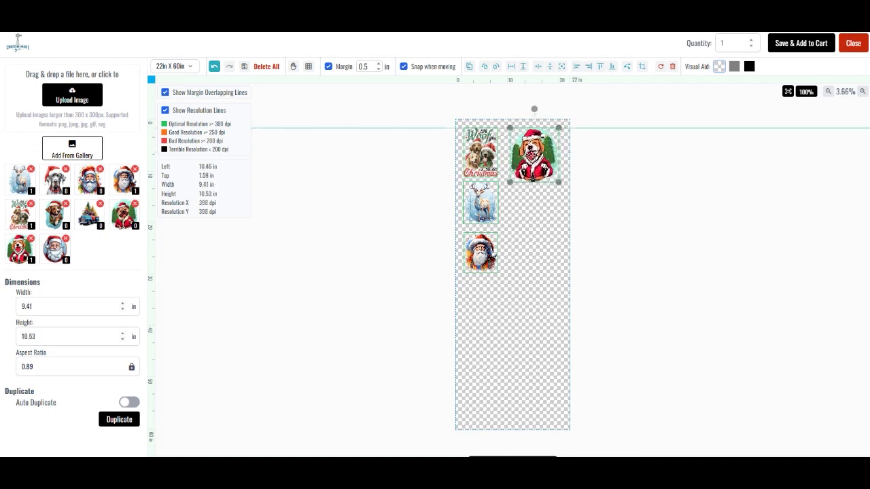
pyautogui.moveTo(559, 183)
pyautogui.mouseDown()
pyautogui.moveTo(567, 202)
pyautogui.moveTo(556, 187)
pyautogui.mouseUp()
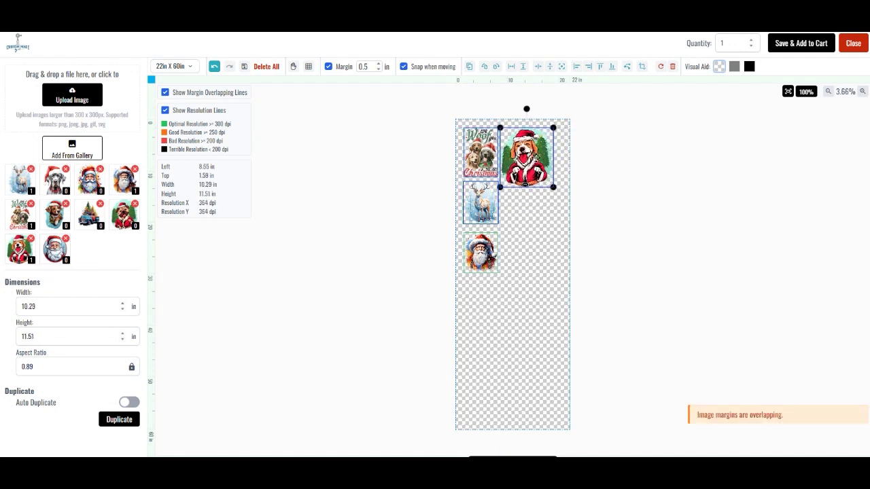
pyautogui.moveTo(537, 157); pyautogui.dragTo(542, 157)
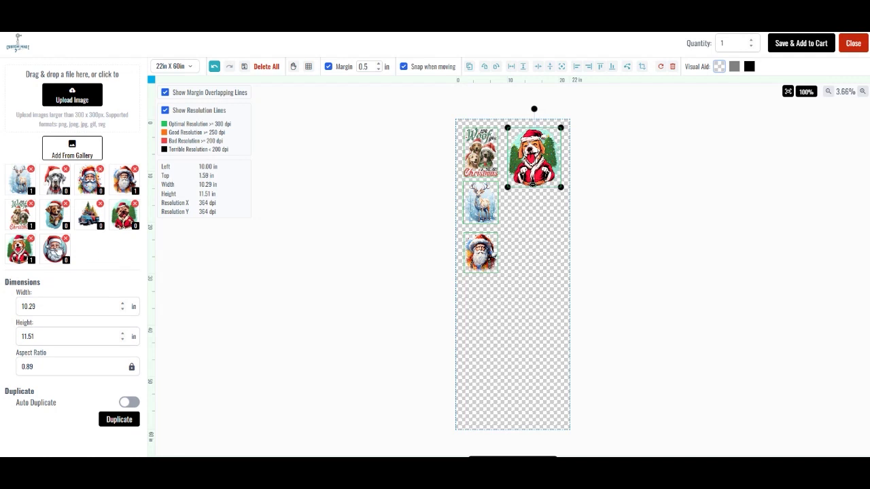
pyautogui.click(123, 216)
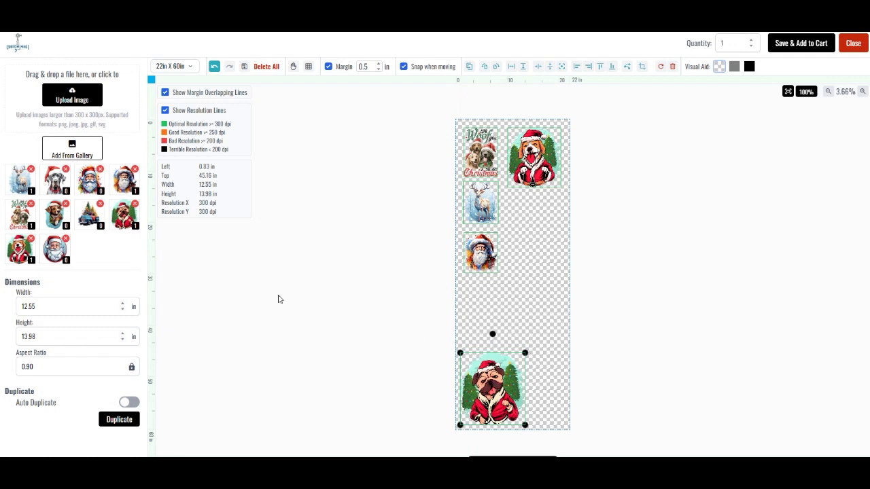
pyautogui.click(124, 185)
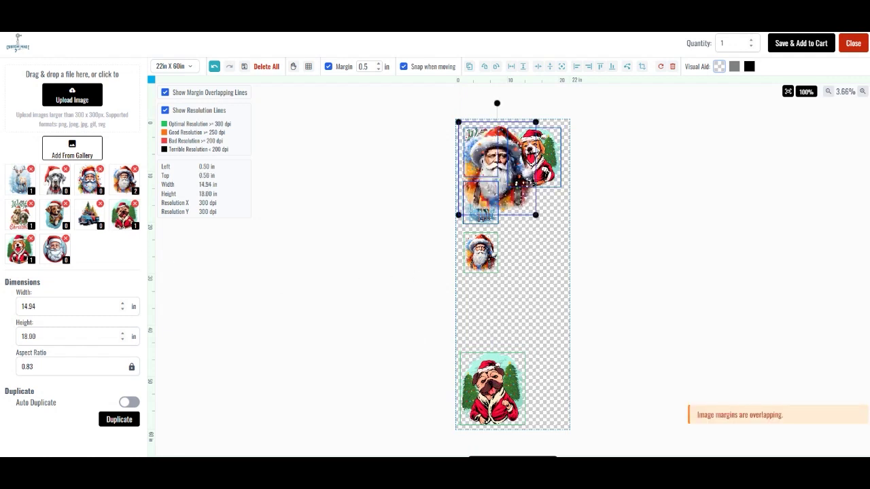
pyautogui.moveTo(508, 201); pyautogui.dragTo(535, 301)
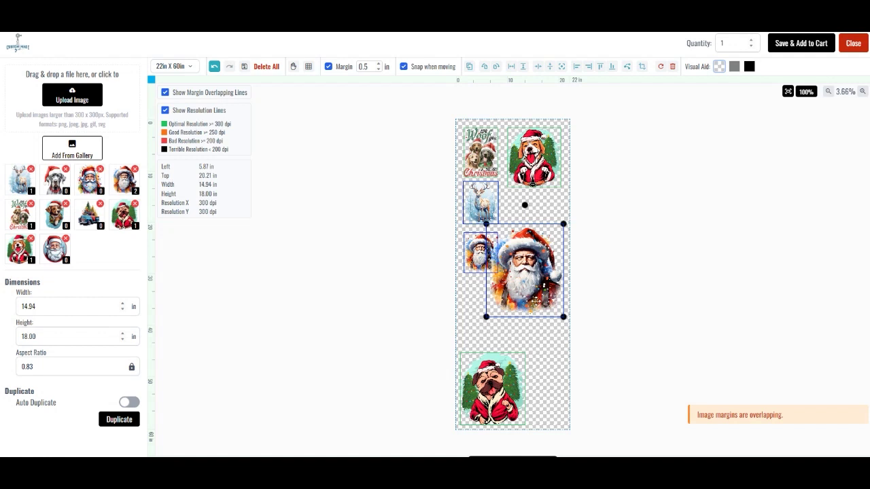
pyautogui.press('Delete')
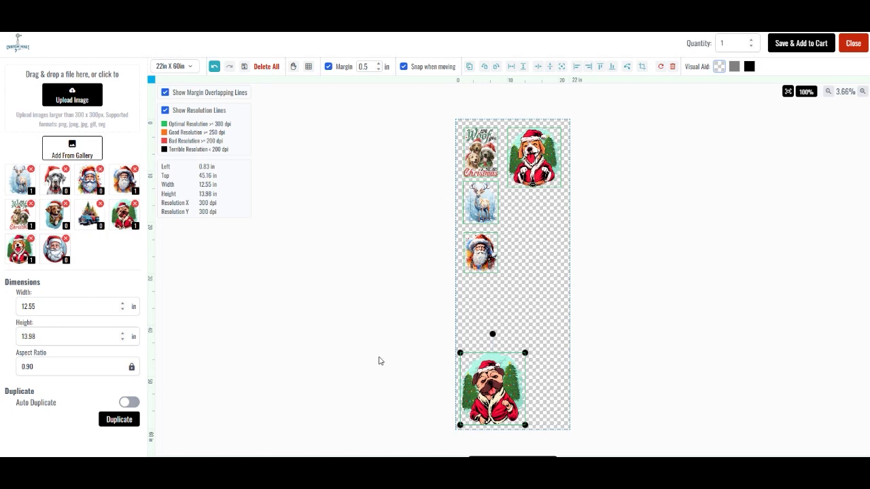
# Add the other colourful Santa image, scale it to about 8.41 x 10.12 in, and place it beside the pug, nudging the pug into the sheet's corner.
pyautogui.click(88, 190)
pyautogui.moveTo(511, 194); pyautogui.dragTo(537, 299)
pyautogui.moveTo(505, 273); pyautogui.dragTo(547, 277)
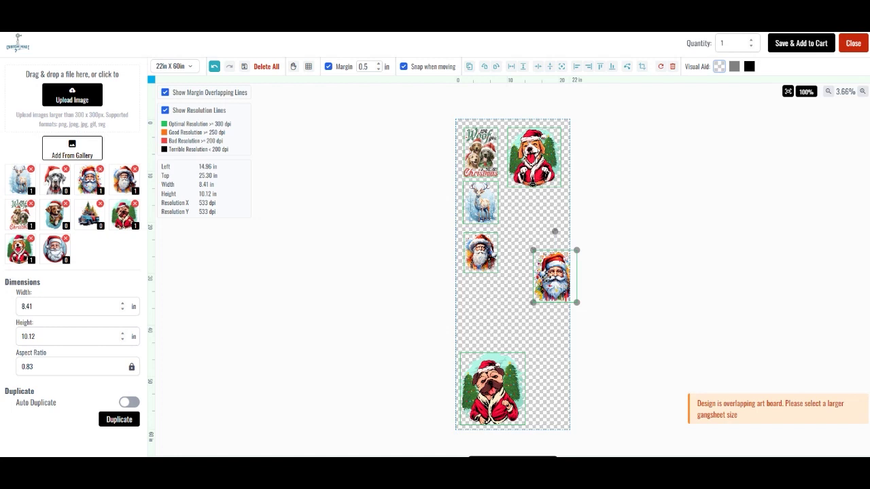
pyautogui.moveTo(547, 278); pyautogui.dragTo(544, 406)
pyautogui.click(501, 399)
pyautogui.click(547, 404)
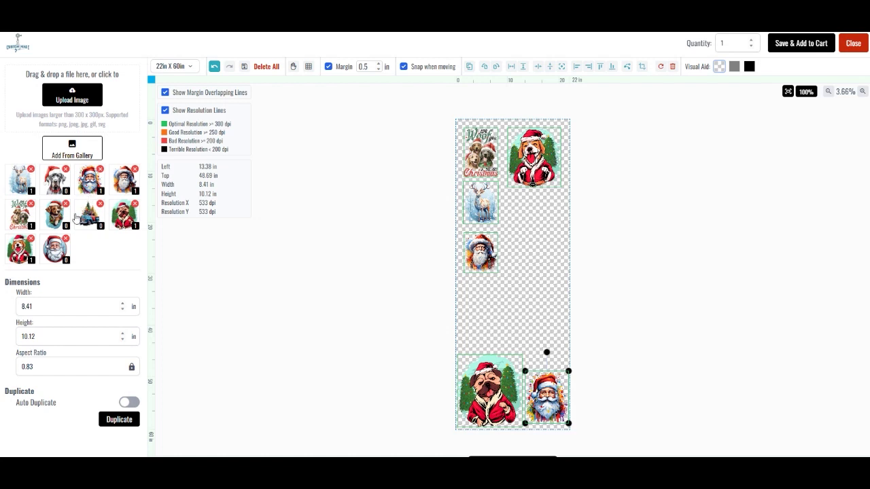
# Add the brown puppy image, scale it to about 4.86 x 7.57 in, and place it between the small Santa and the pug.
pyautogui.click(55, 217)
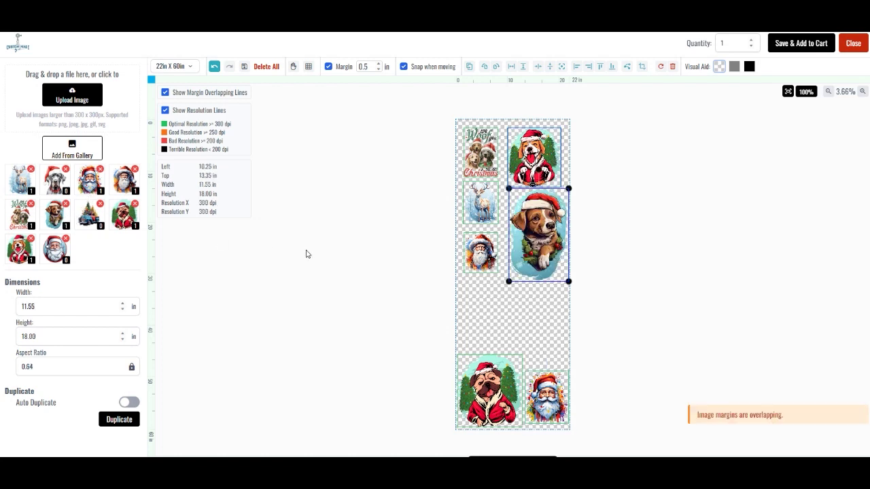
pyautogui.moveTo(551, 238); pyautogui.dragTo(543, 273)
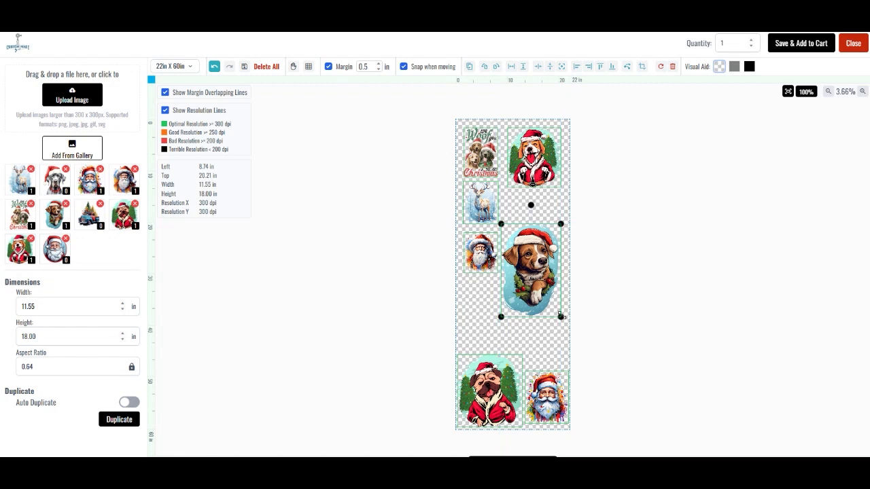
pyautogui.moveTo(560, 317); pyautogui.dragTo(528, 243)
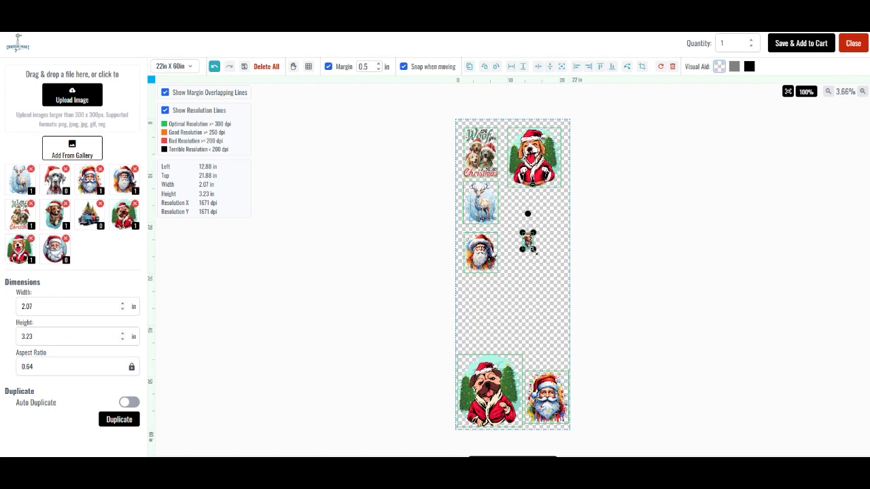
pyautogui.moveTo(535, 251); pyautogui.dragTo(547, 275)
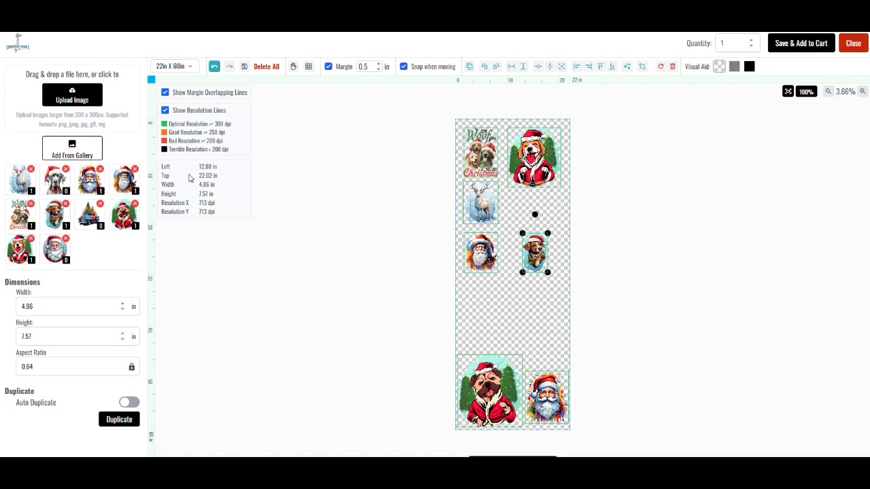
pyautogui.moveTo(537, 250); pyautogui.dragTo(481, 310)
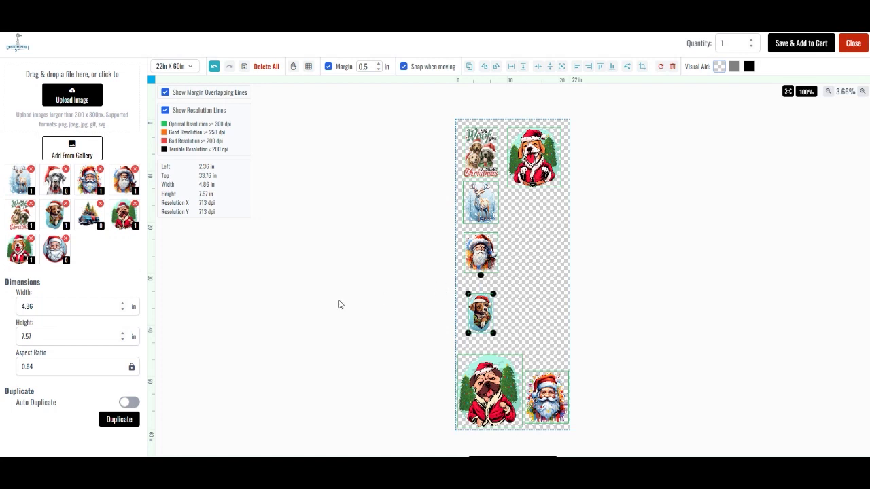
# Move the puppy below the Santa-suited dog and auto-duplicate it into a block of four with a 0.5 in margin.
pyautogui.click(130, 404)
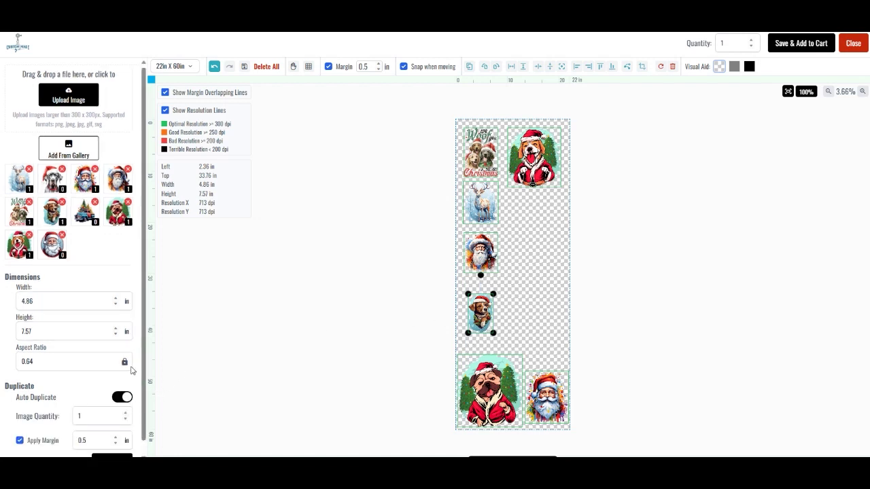
pyautogui.scroll(-1, 134, 348)
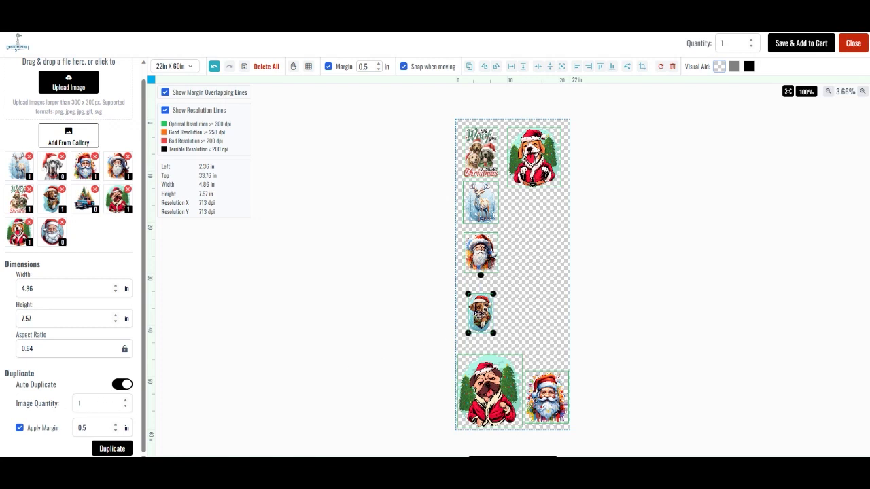
pyautogui.moveTo(480, 313); pyautogui.dragTo(519, 215)
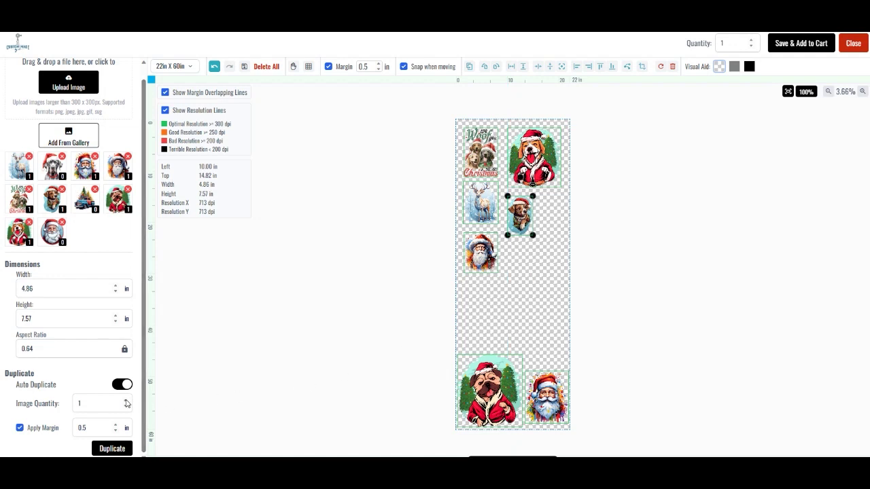
pyautogui.doubleClick(124, 403)
pyautogui.click(114, 452)
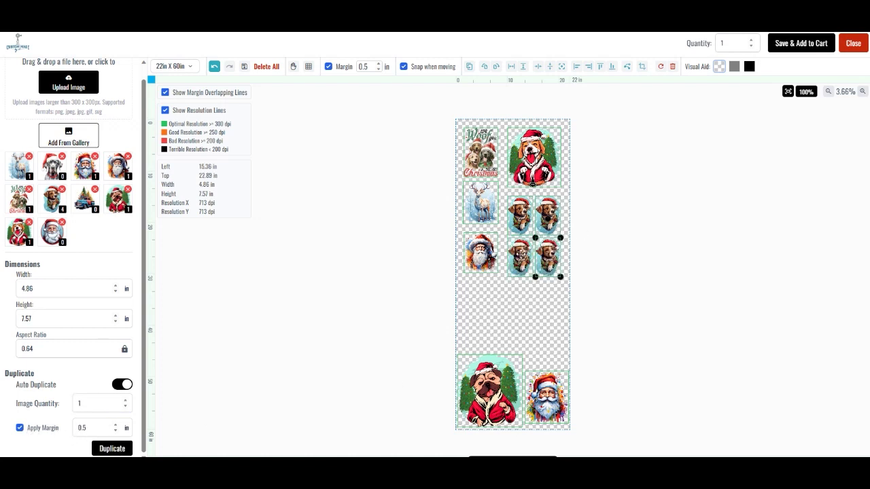
pyautogui.click(536, 315)
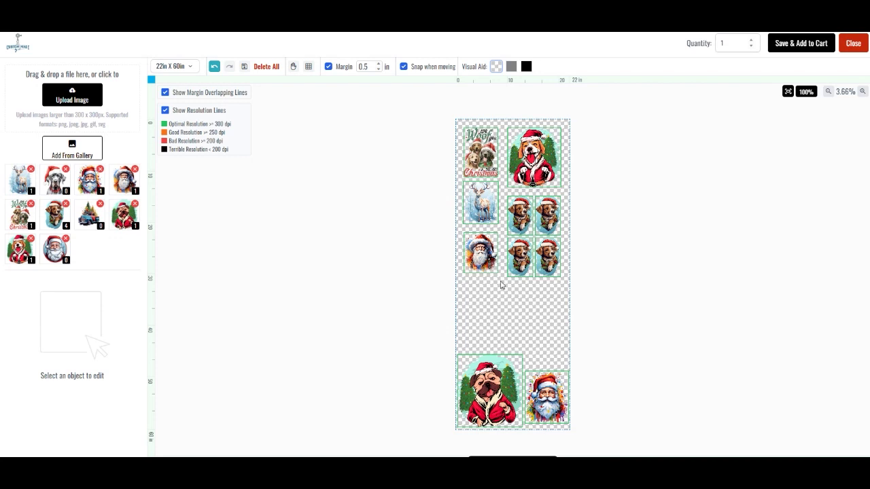
# Add the blue Christmas truck image, scale it to about 8.60 x 10.93 in, and place it below the small Santa image.
pyautogui.click(88, 216)
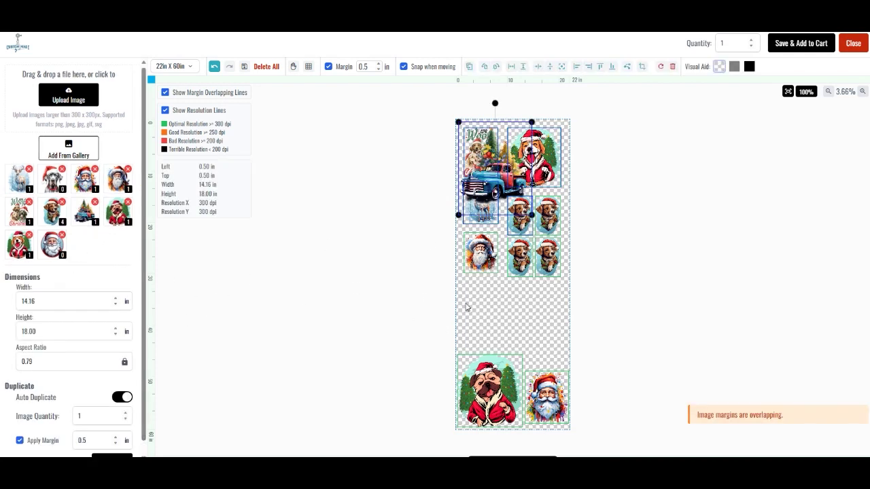
pyautogui.moveTo(498, 171); pyautogui.dragTo(506, 307)
pyautogui.moveTo(481, 291); pyautogui.dragTo(476, 315)
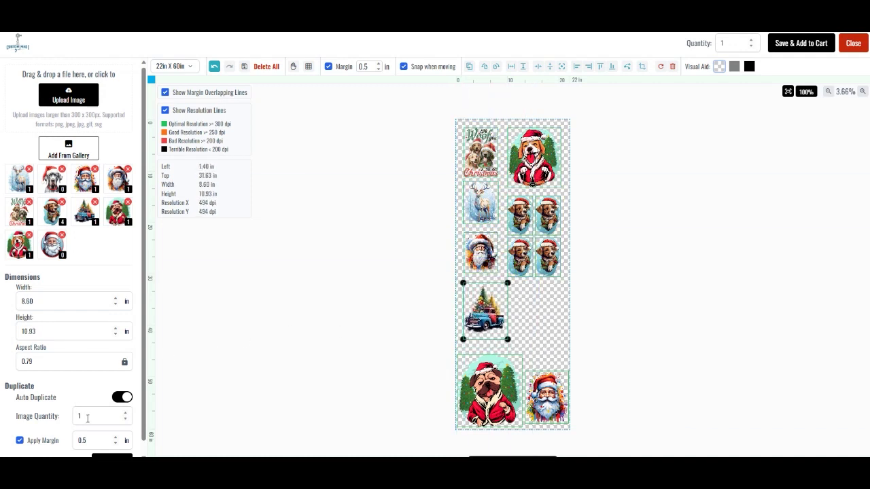
# Auto-duplicate the truck image with a 0.5 in margin and delete the copy overlapping the pug, keeping two trucks side by side.
pyautogui.click(125, 413)
pyautogui.press('Return')
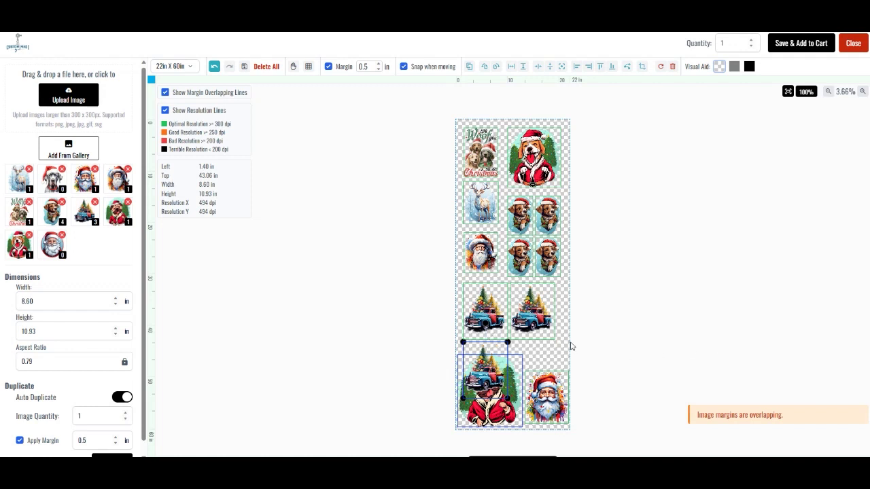
pyautogui.press('Delete')
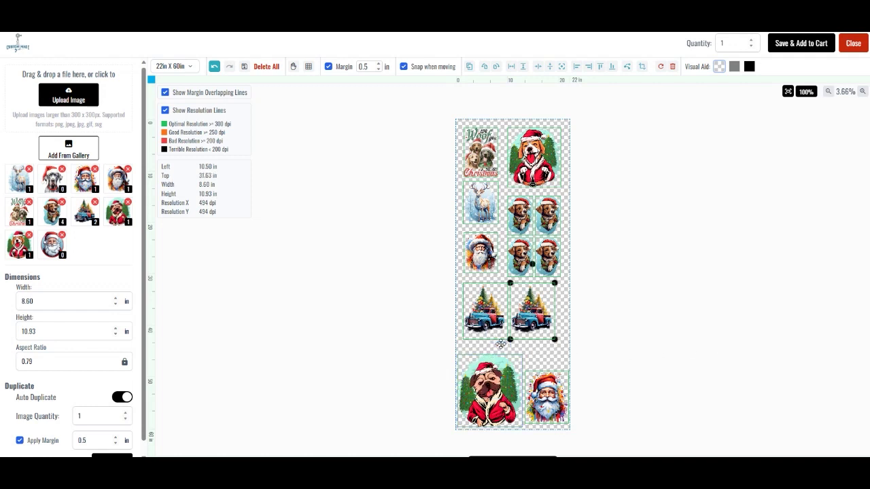
pyautogui.click(639, 254)
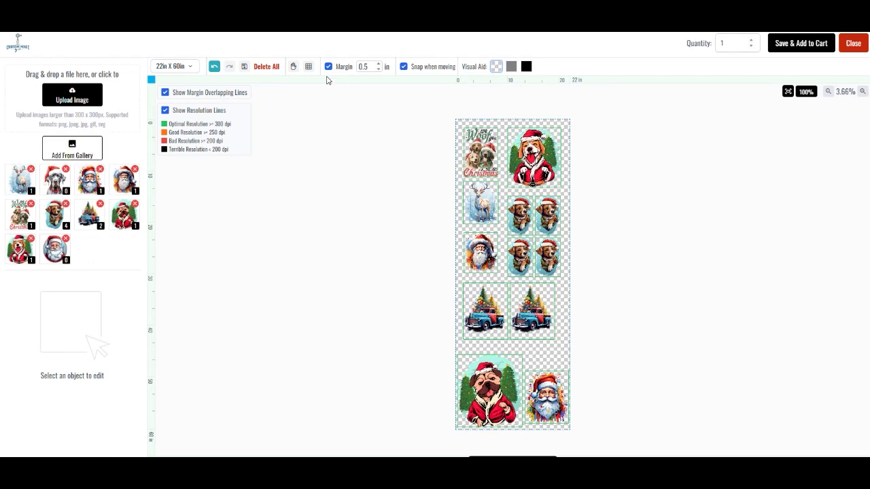
# Delete all designs from the sheet and remove every uploaded image from the image list.
pyautogui.click(270, 68)
pyautogui.click(479, 56)
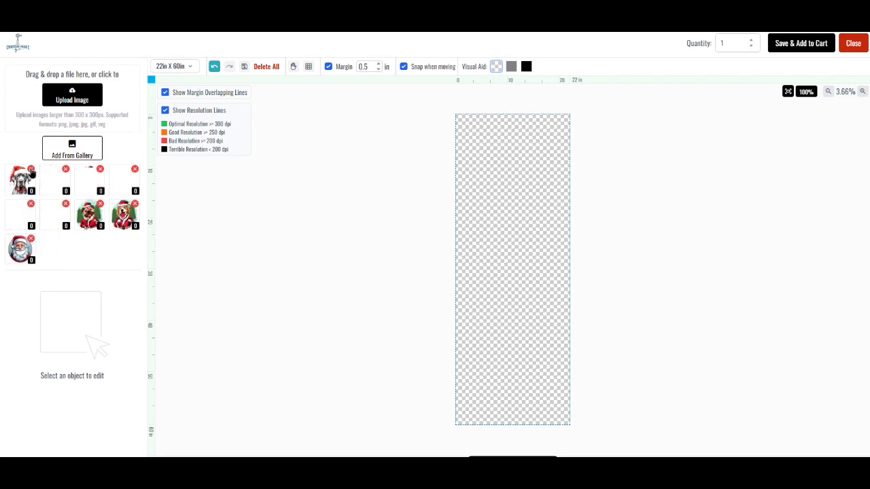
pyautogui.click(30, 170)
pyautogui.click(31, 170)
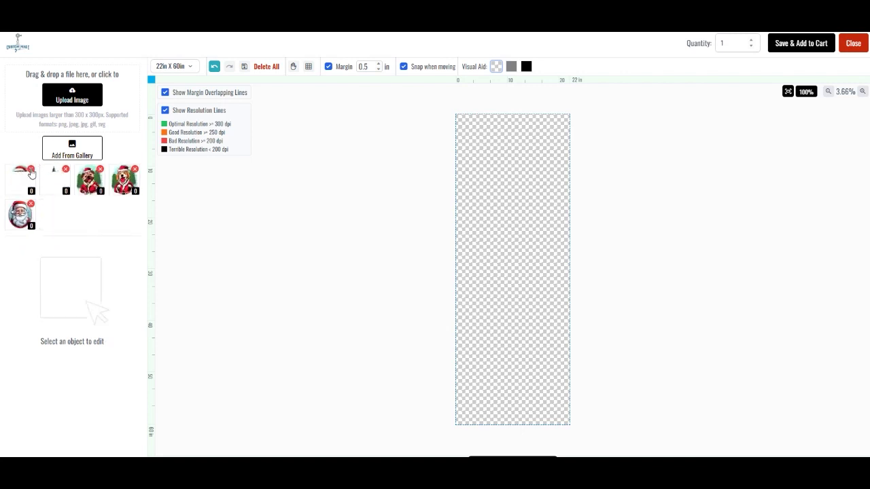
pyautogui.click(31, 169)
pyautogui.click(30, 170)
pyautogui.click(31, 170)
pyautogui.click(30, 170)
pyautogui.click(31, 170)
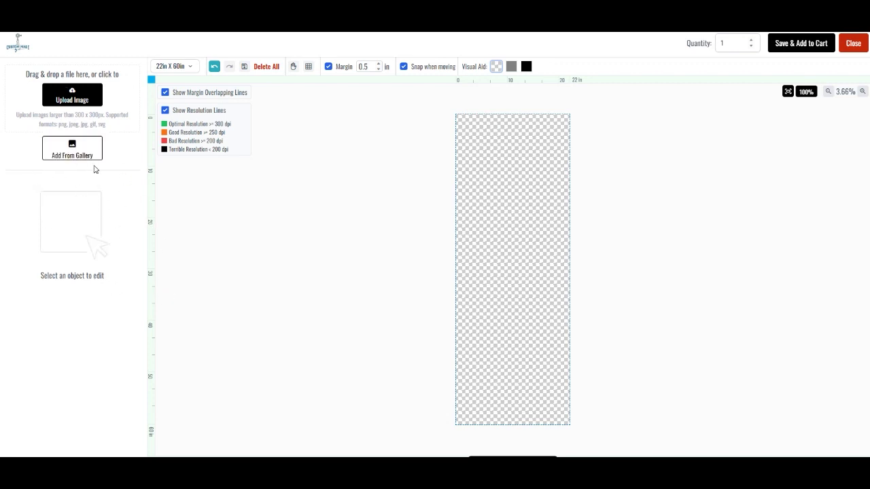
# Filter the image gallery by the Christmas category and add the fluffy white dog with the Santa hat to the image list.
pyautogui.click(71, 153)
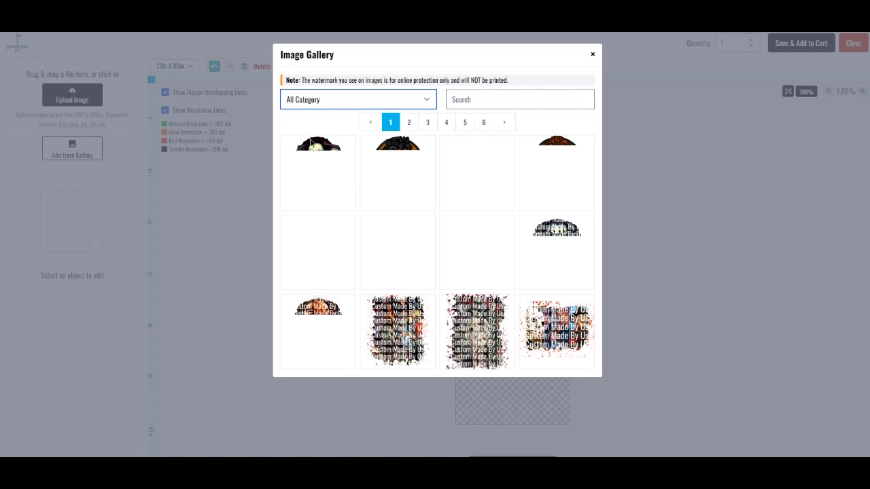
pyautogui.click(313, 145)
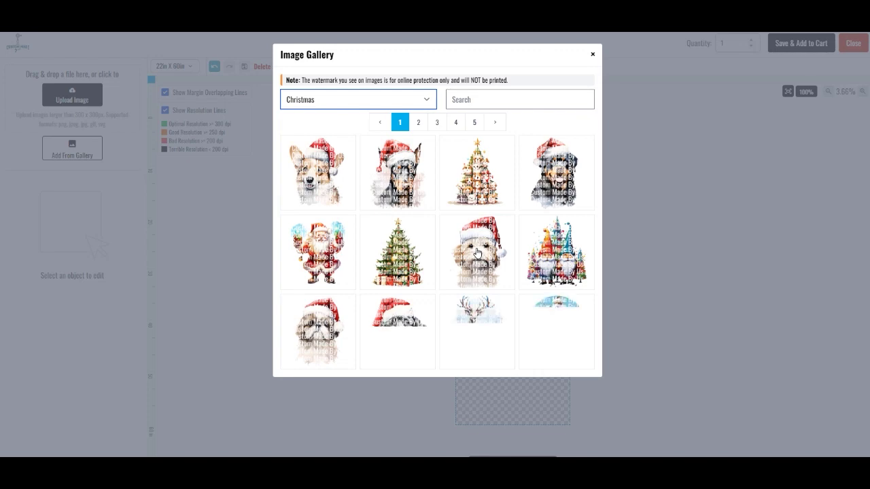
pyautogui.click(478, 253)
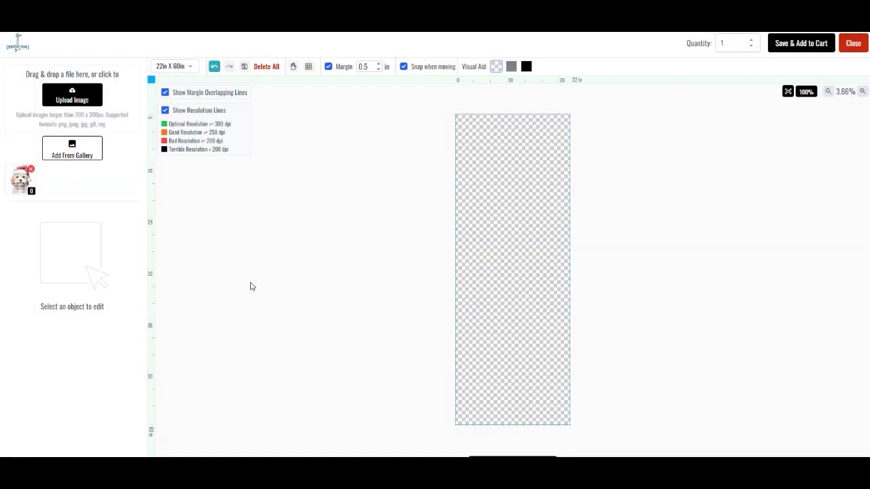
# Add the Santa-hat dog image to the sheet, scale it to about 14.49 x 17.38 in, and place it near the upper-left corner.
pyautogui.click(17, 185)
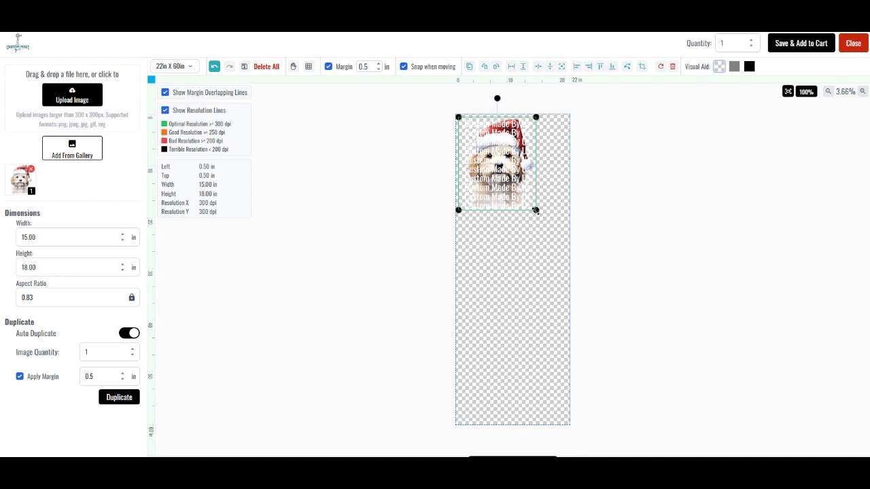
pyautogui.moveTo(535, 210)
pyautogui.mouseDown()
pyautogui.moveTo(573, 265)
pyautogui.moveTo(537, 219)
pyautogui.moveTo(558, 241)
pyautogui.moveTo(542, 212)
pyautogui.mouseUp()
pyautogui.moveTo(531, 162); pyautogui.dragTo(519, 168)
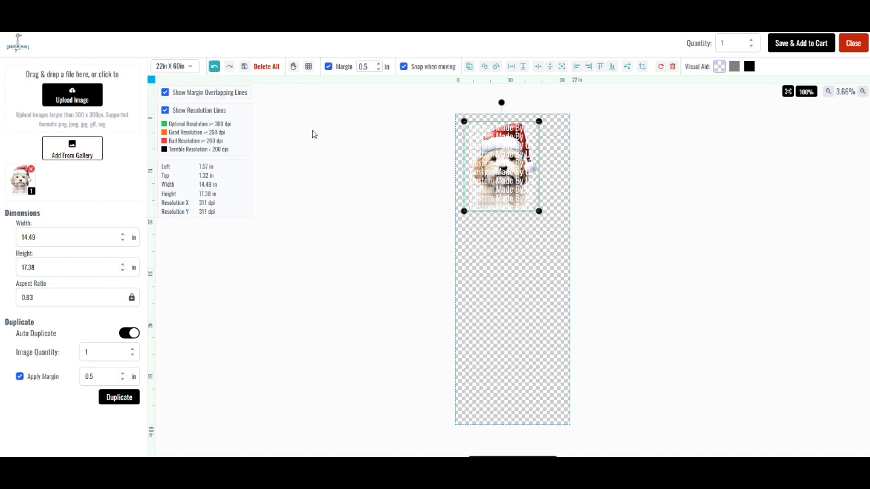
# Try enlarging the dog image past both side edges of the sheet, and undo the enlargement.
pyautogui.moveTo(540, 211); pyautogui.dragTo(583, 312)
pyautogui.click(553, 350)
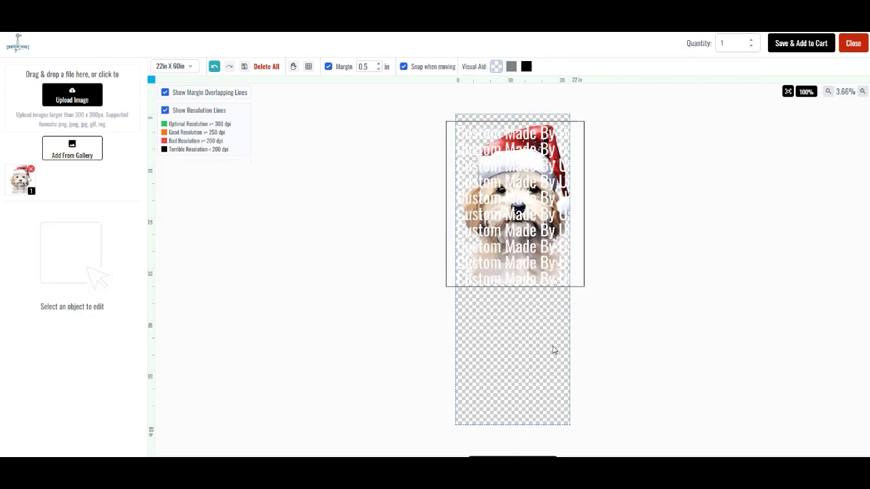
pyautogui.click(214, 66)
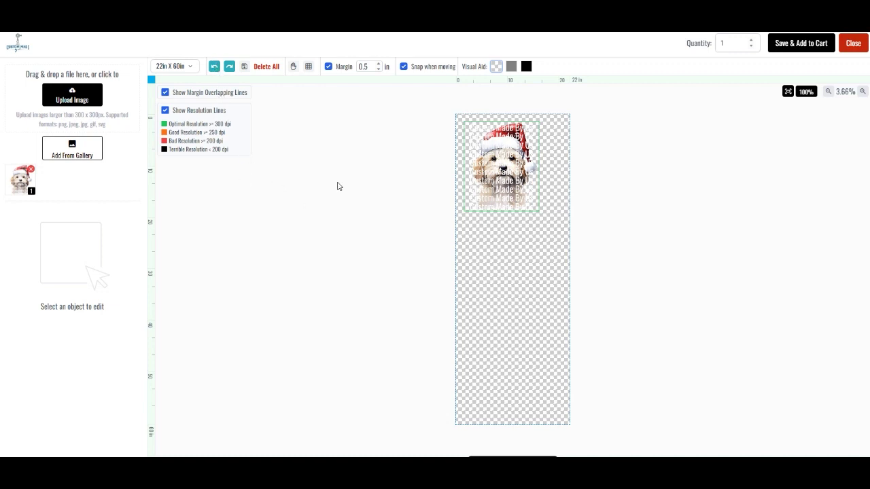
# Duplicate the dog image twice, stack the copies below the original, and delete both copies.
pyautogui.moveTo(514, 169)
pyautogui.mouseDown()
pyautogui.moveTo(504, 147)
pyautogui.moveTo(516, 158)
pyautogui.mouseUp()
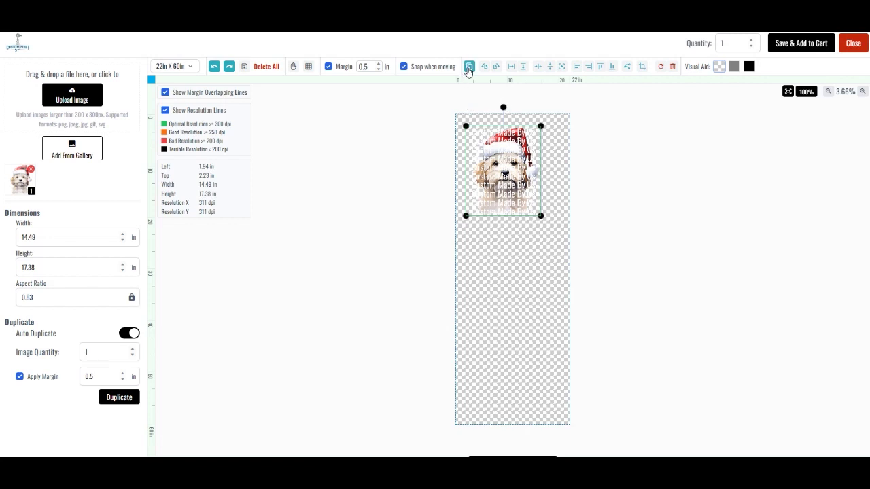
pyautogui.click(469, 68)
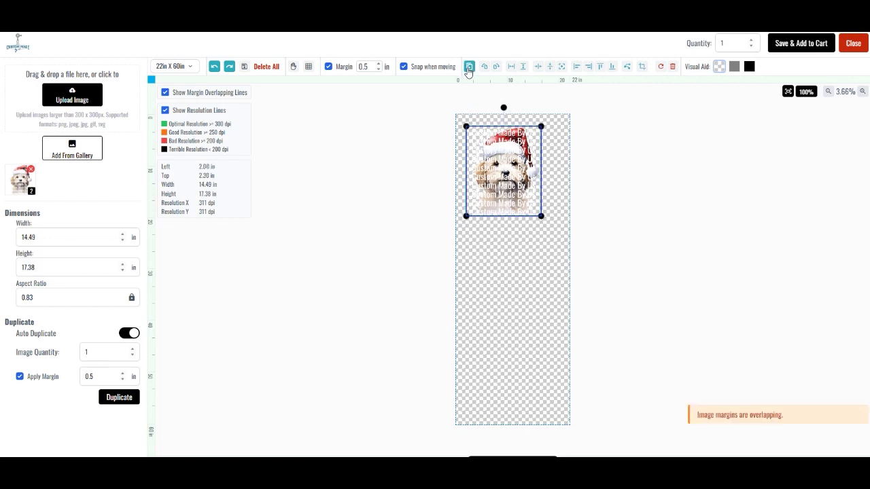
pyautogui.moveTo(495, 153); pyautogui.dragTo(501, 330)
pyautogui.click(469, 67)
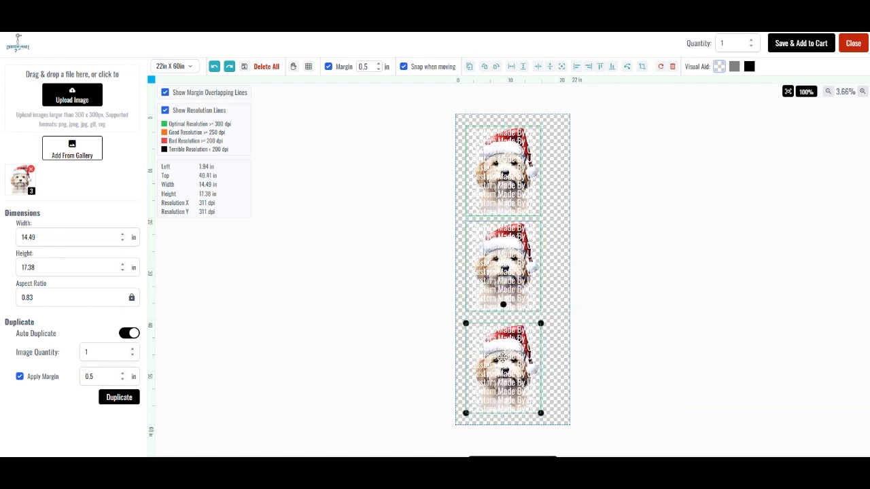
pyautogui.press('Delete')
pyautogui.press('Delete')
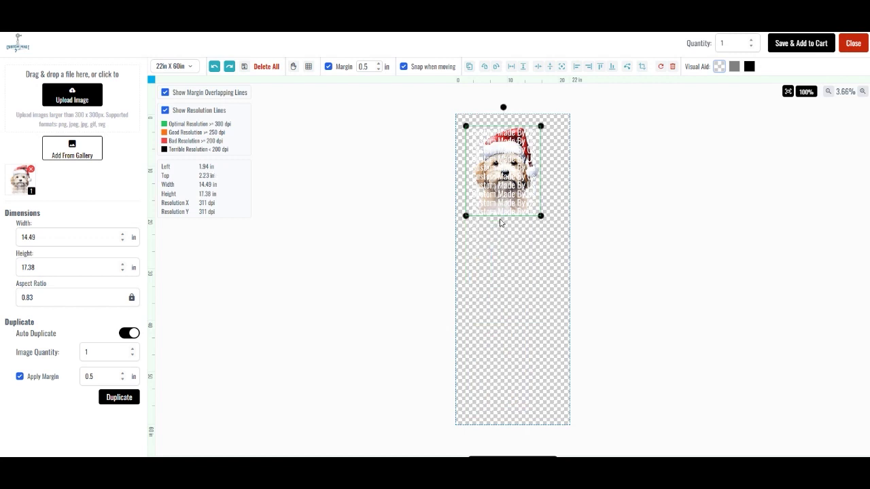
# Rotate the dog image counterclockwise through a full turn in four 90-degree increments.
pyautogui.click(485, 66)
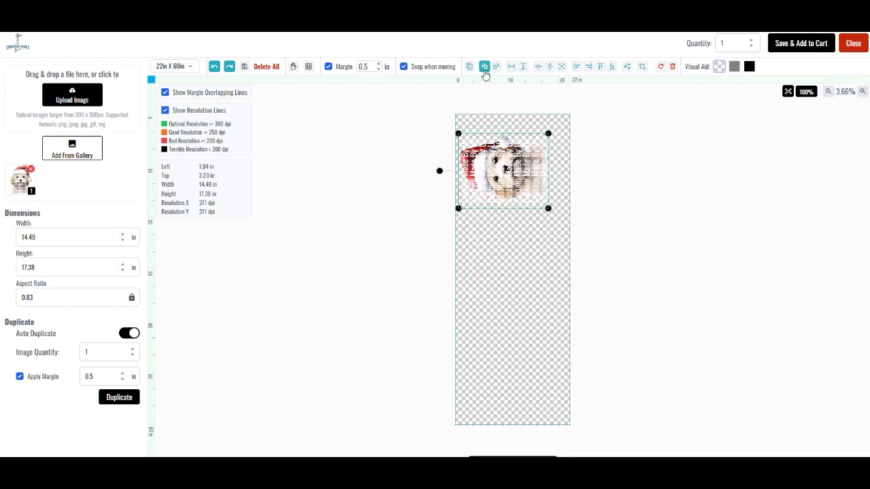
pyautogui.click(485, 67)
pyautogui.click(484, 67)
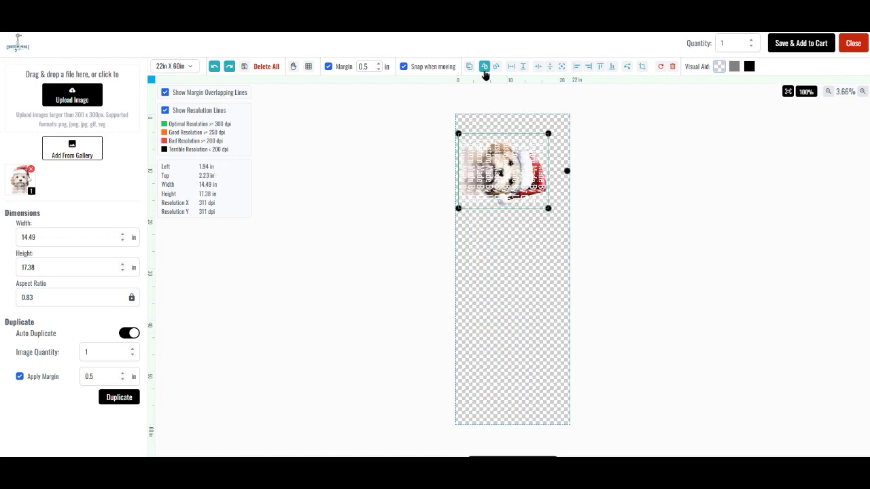
pyautogui.click(485, 66)
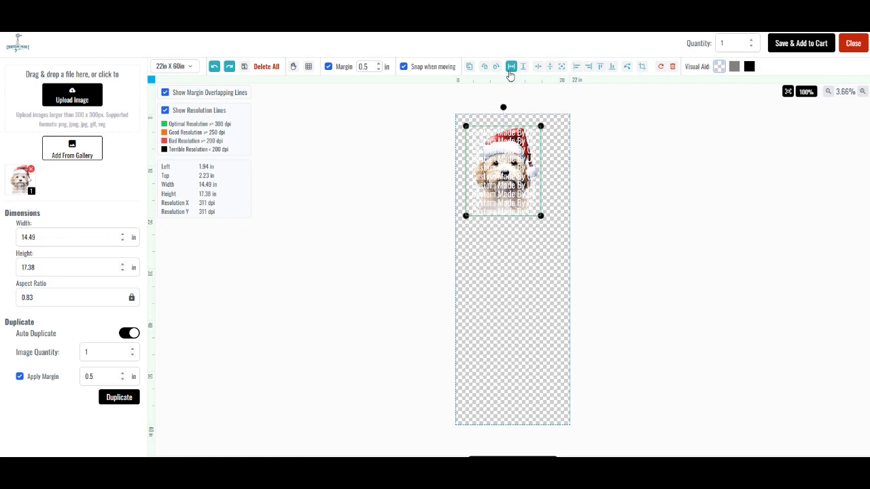
# Try fitting the dog image to the sheet's full width and full height, and undo both fits.
pyautogui.click(510, 71)
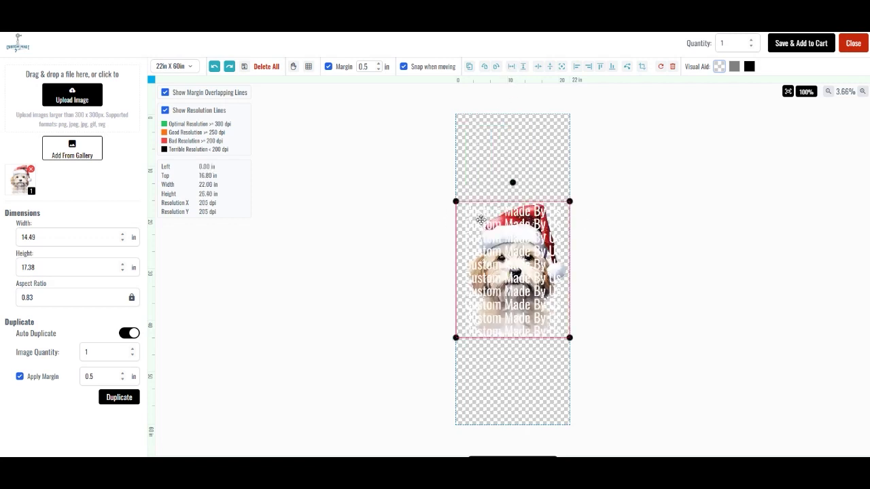
pyautogui.click(523, 66)
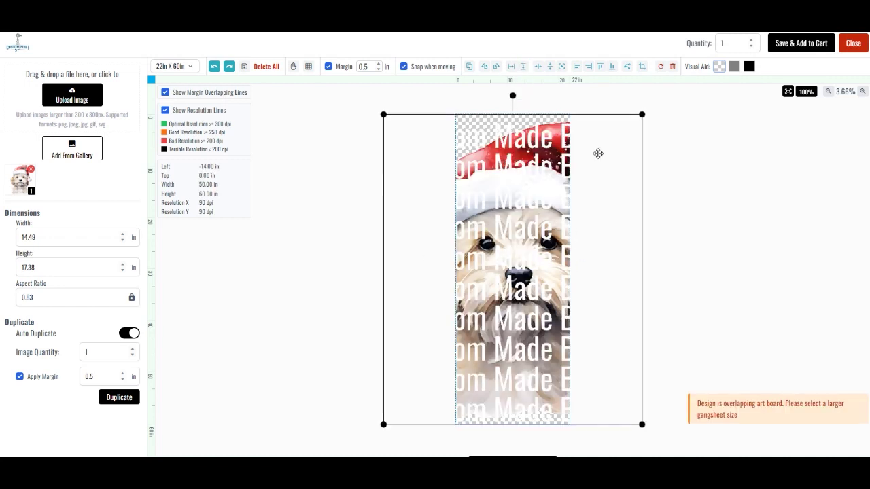
pyautogui.click(215, 68)
pyautogui.click(215, 70)
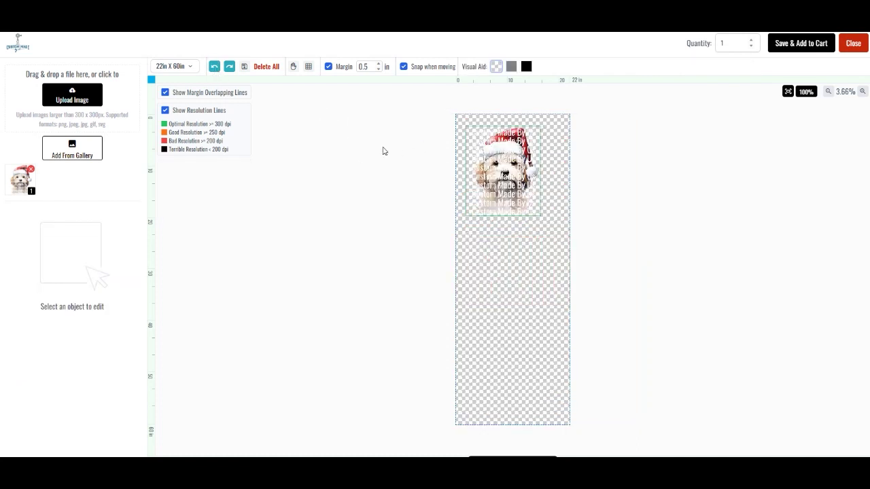
# Try cropping and resetting the dog image, and delete it from the sheet.
pyautogui.click(480, 175)
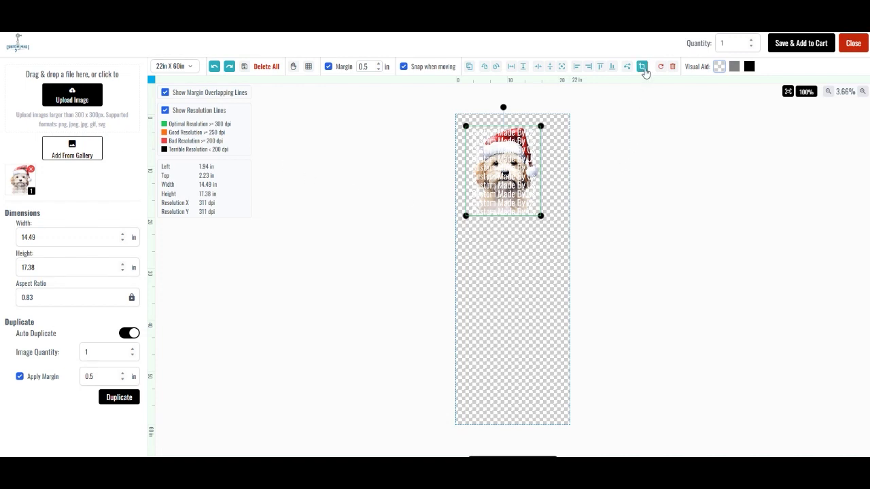
pyautogui.click(643, 68)
pyautogui.click(660, 68)
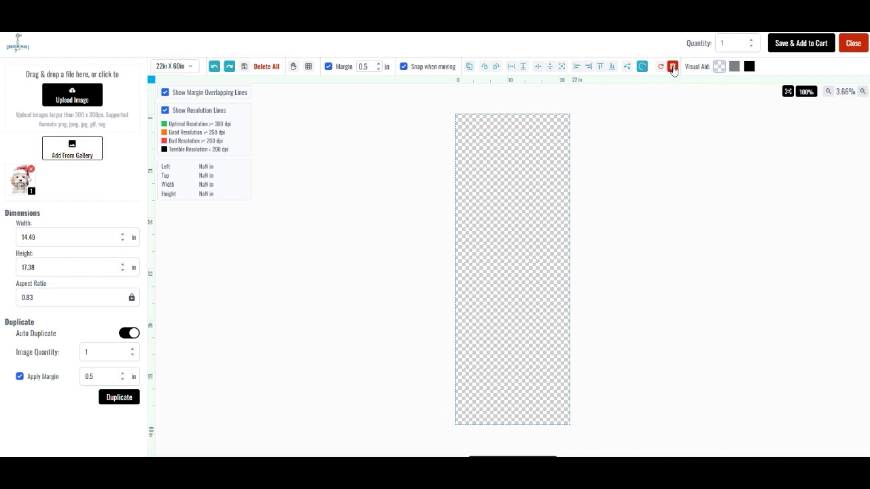
pyautogui.click(673, 67)
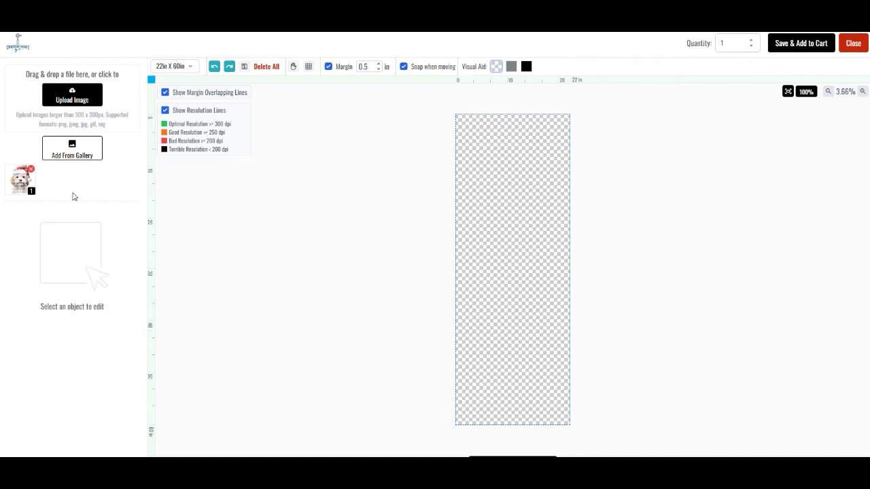
# Add the dog image to the sheet again, replacing the first re-added copy with a fresh one at 15.00 x 18.00 in.
pyautogui.click(18, 185)
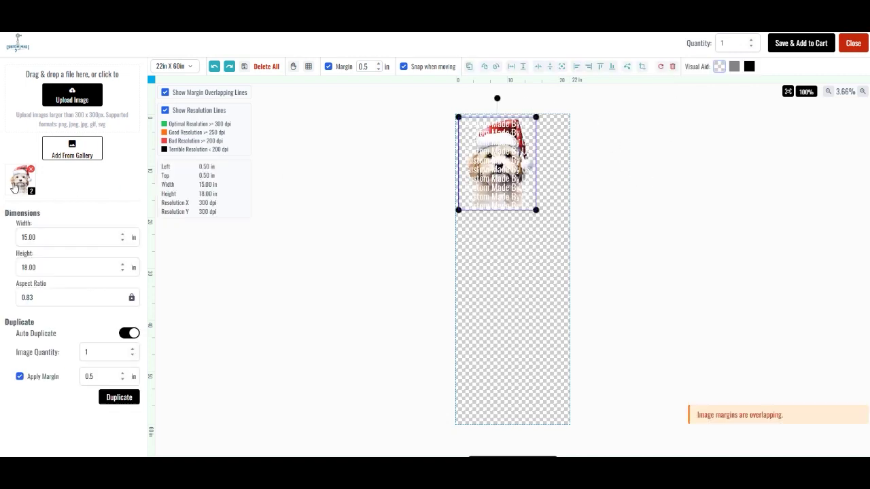
pyautogui.click(672, 66)
pyautogui.click(17, 184)
# Examine the dog artwork's detail at 100% and slightly smaller scales, finishing with the whole sheet in view.
pyautogui.click(806, 92)
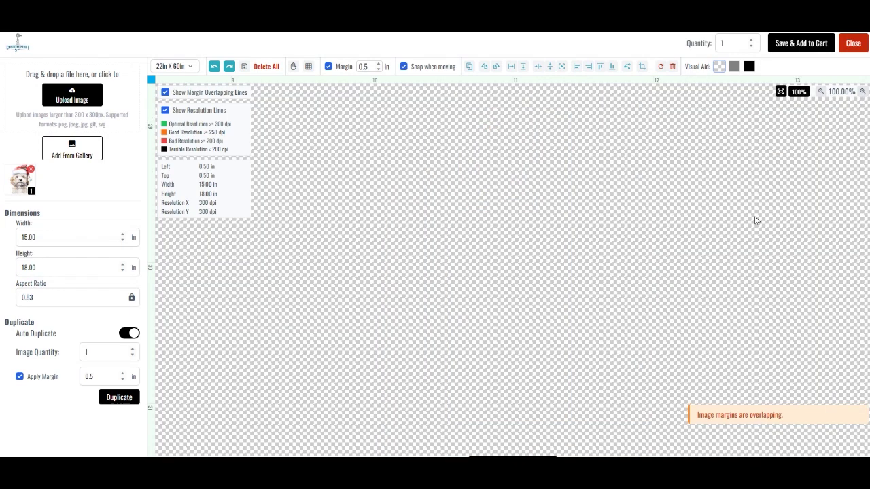
pyautogui.scroll(10, 758, 207)
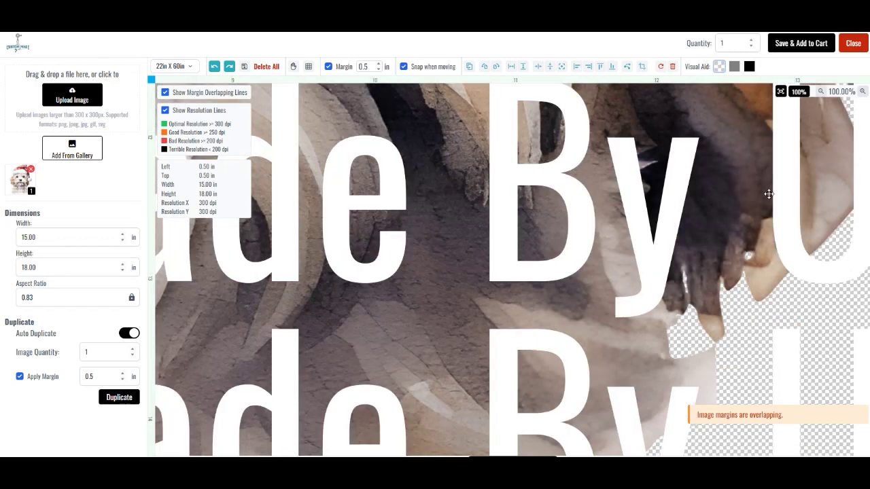
pyautogui.scroll(10, 769, 194)
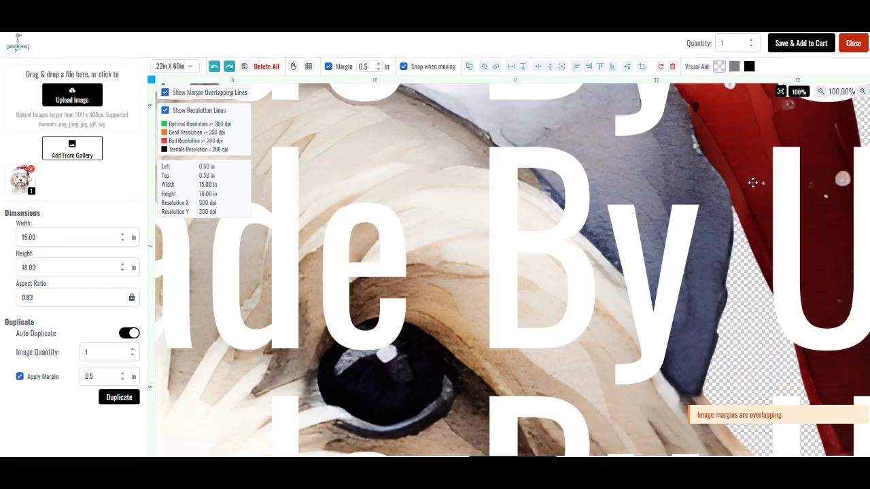
pyautogui.scroll(-2, 753, 182)
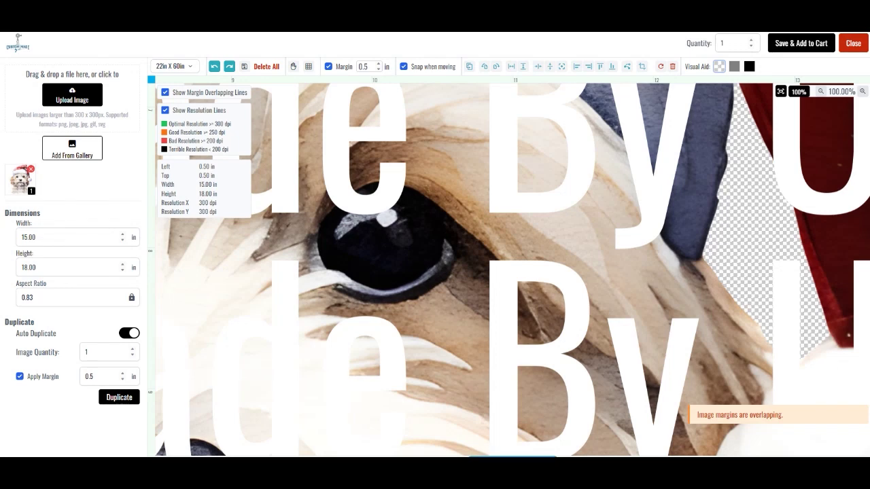
pyautogui.hscroll(-5, 476, 448)
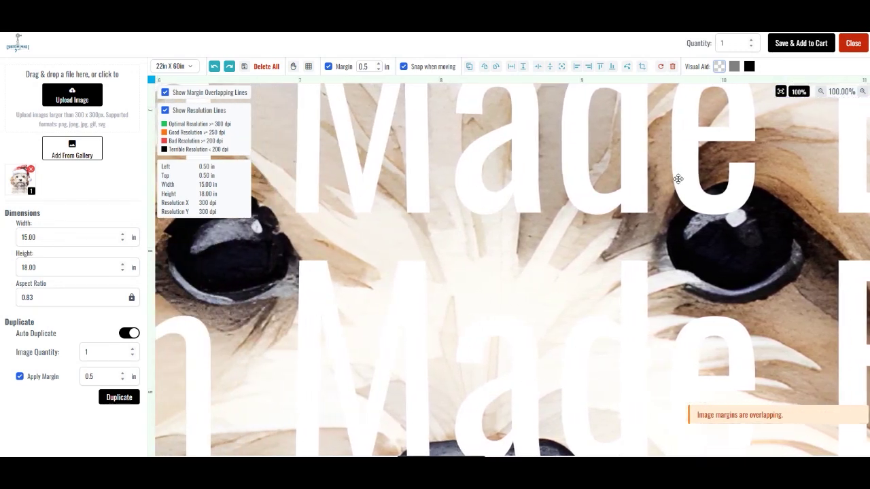
pyautogui.click(821, 92)
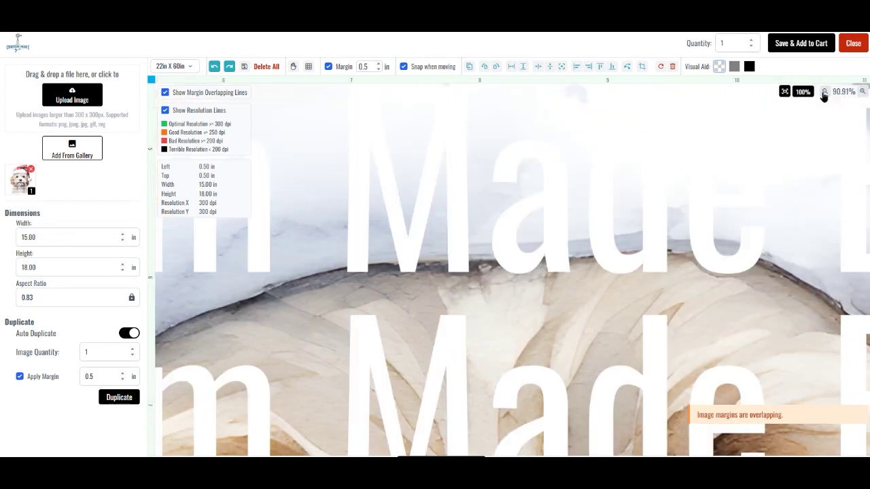
pyautogui.click(824, 94)
pyautogui.click(823, 93)
pyautogui.click(824, 93)
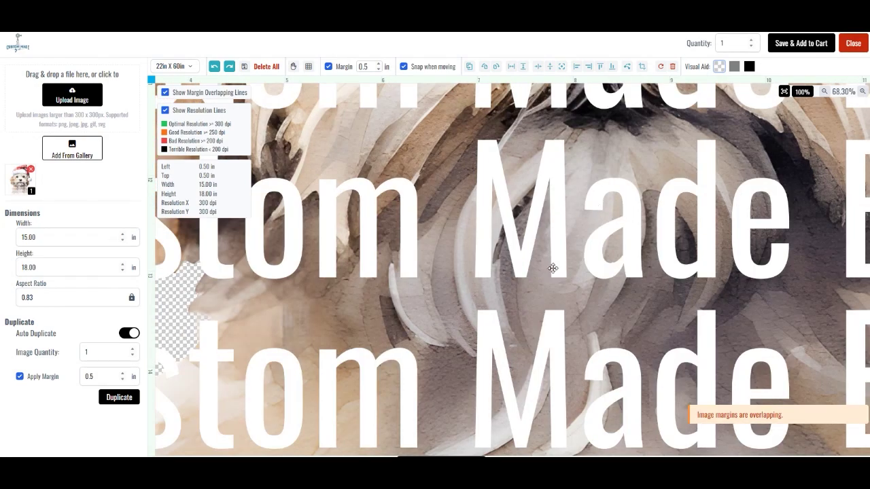
pyautogui.click(784, 93)
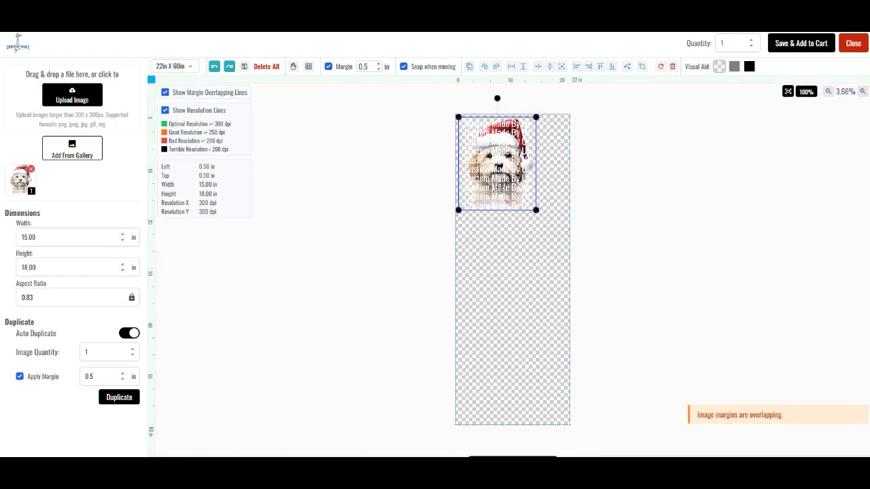
# Scale the dog image to about 17.57 x 21.08 in and place it about 2.22 in from the left and 11.15 in from the top.
pyautogui.moveTo(491, 171); pyautogui.dragTo(495, 178)
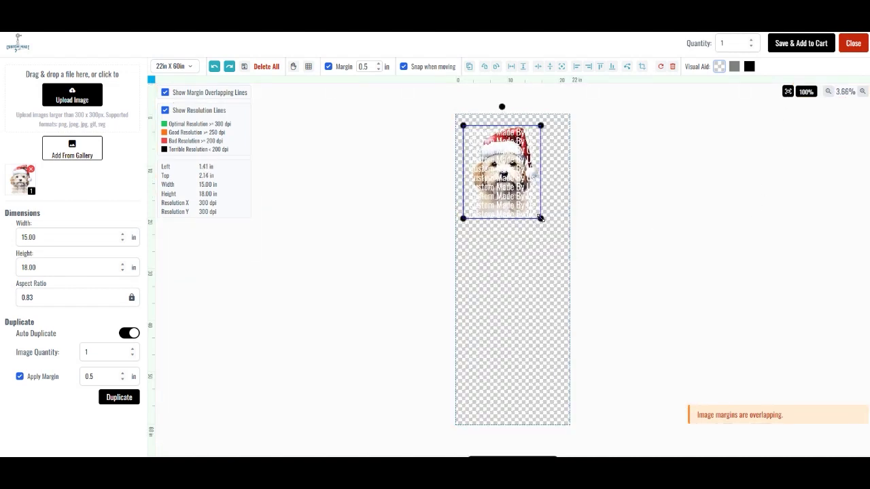
pyautogui.moveTo(541, 217); pyautogui.dragTo(564, 284)
pyautogui.click(523, 238)
pyautogui.click(505, 189)
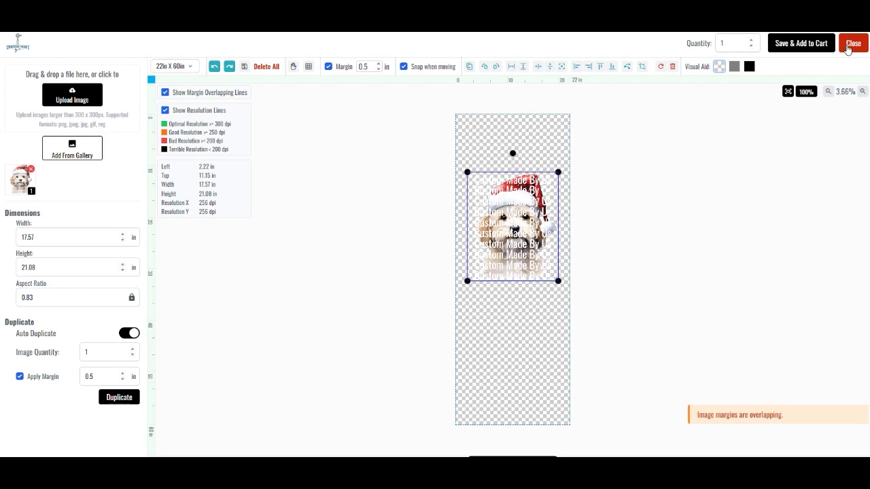
# Close the gang sheet builder and review the product page's announcements and size options.
pyautogui.click(850, 45)
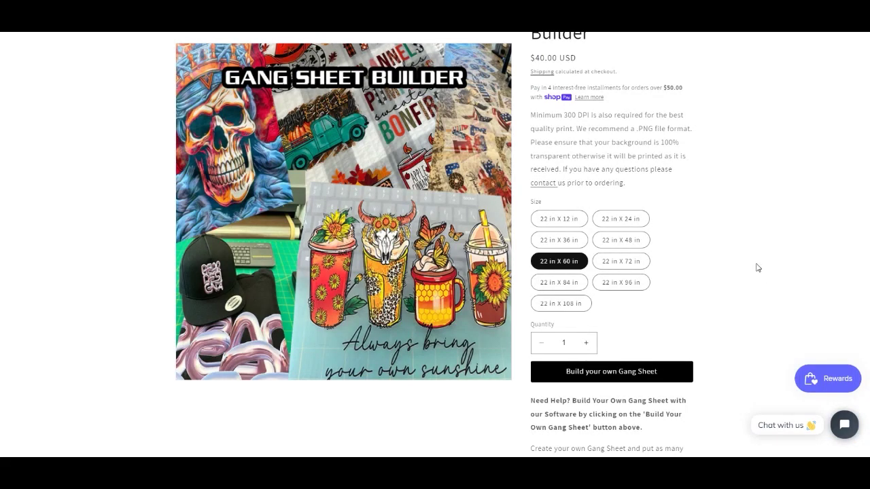
pyautogui.scroll(3, 757, 268)
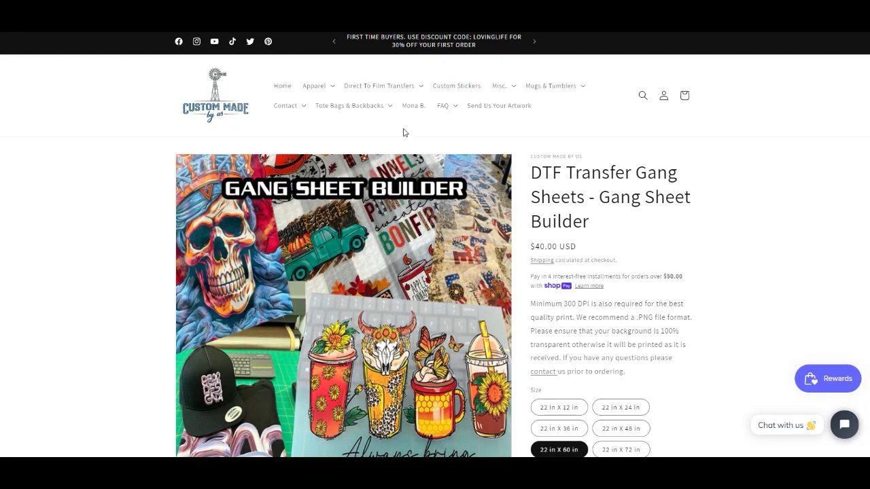
pyautogui.click(533, 42)
pyautogui.click(534, 42)
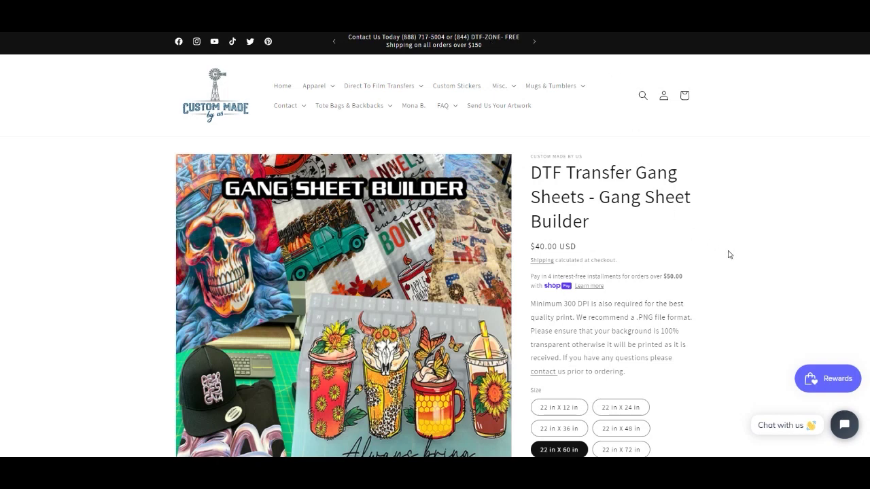
pyautogui.scroll(-3, 730, 254)
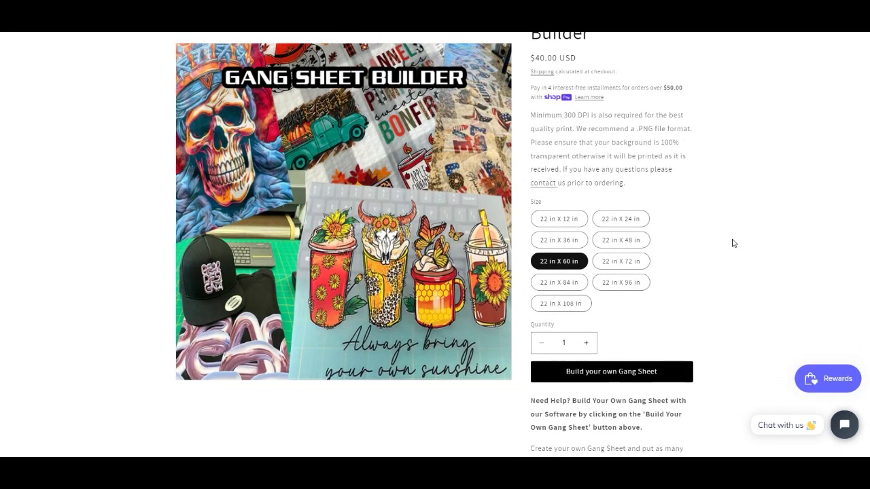